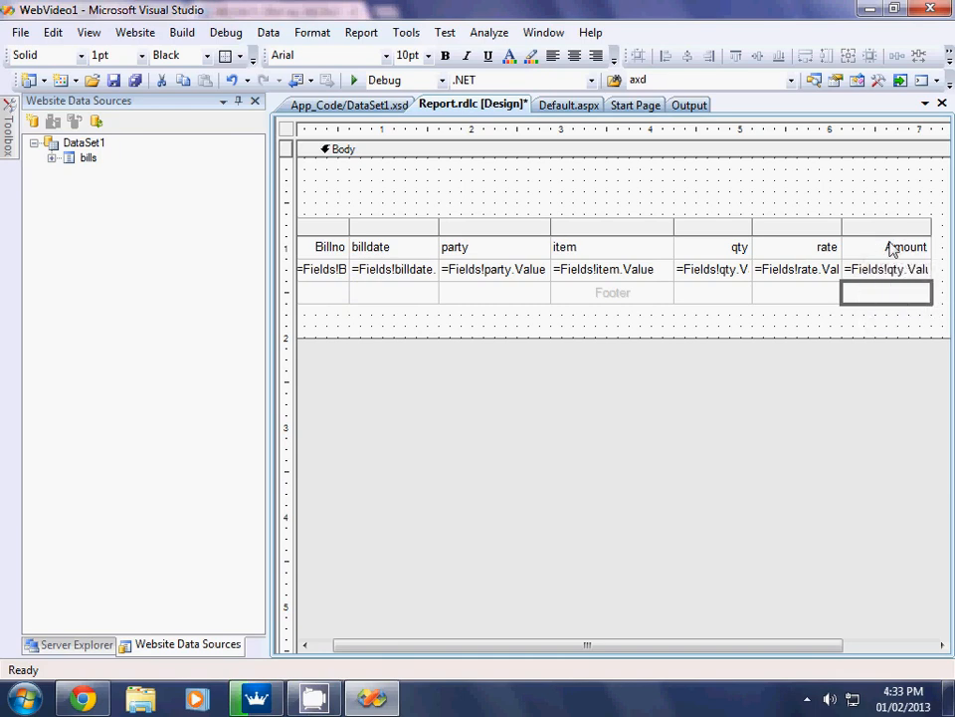
# Step: Set the Amount column's footer cell to the expression =Sum(Fields!qty.Value*Fields!rate.Value)
pyautogui.rightClick(867, 294)
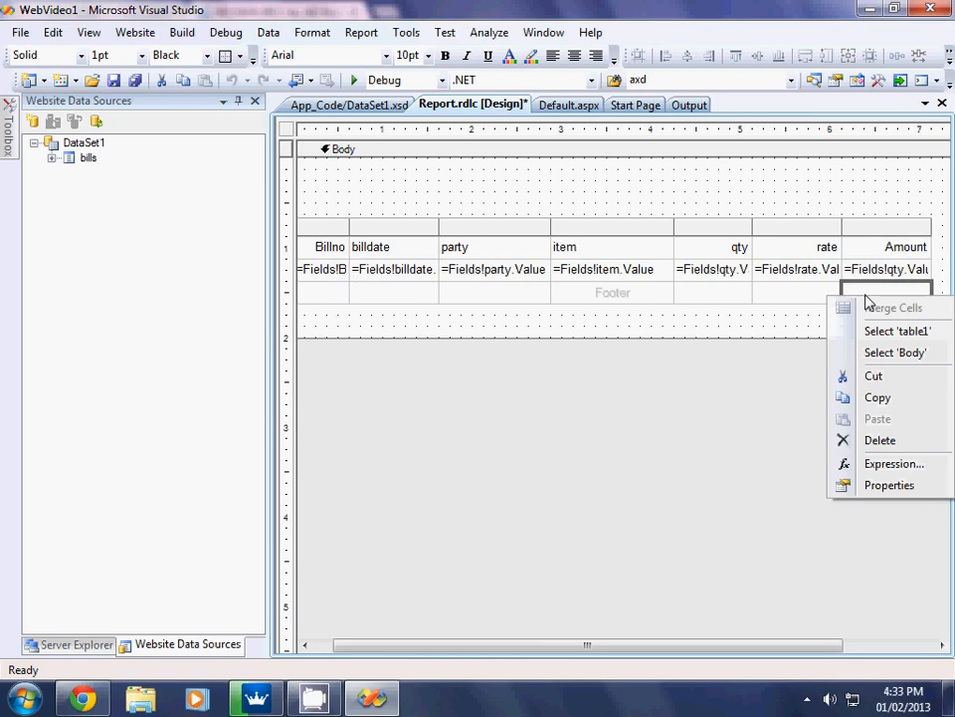
pyautogui.click(877, 465)
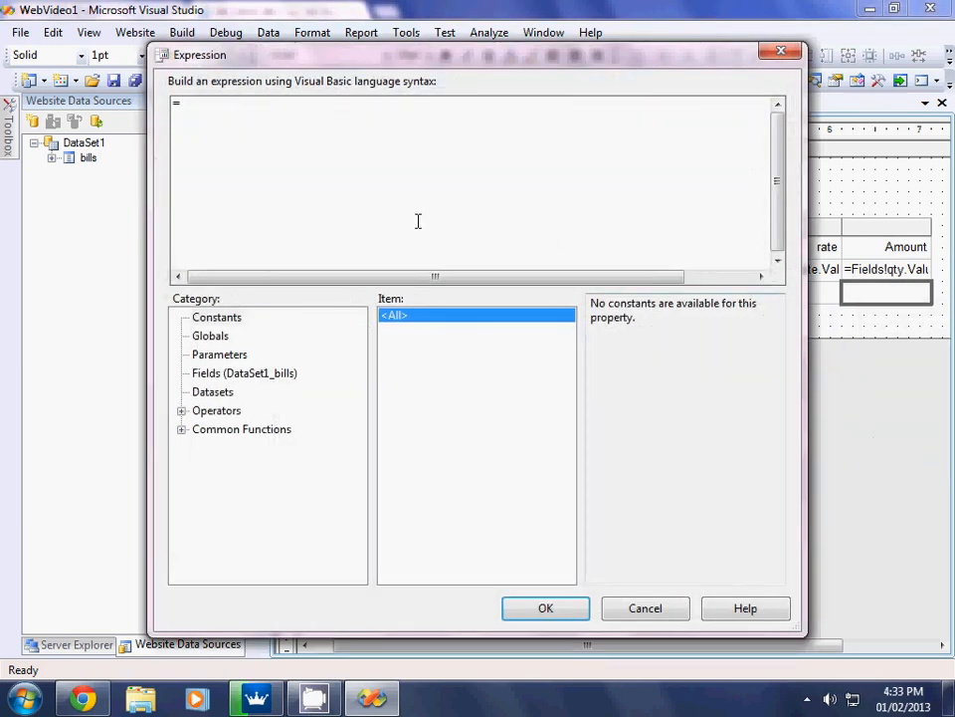
pyautogui.click(183, 431)
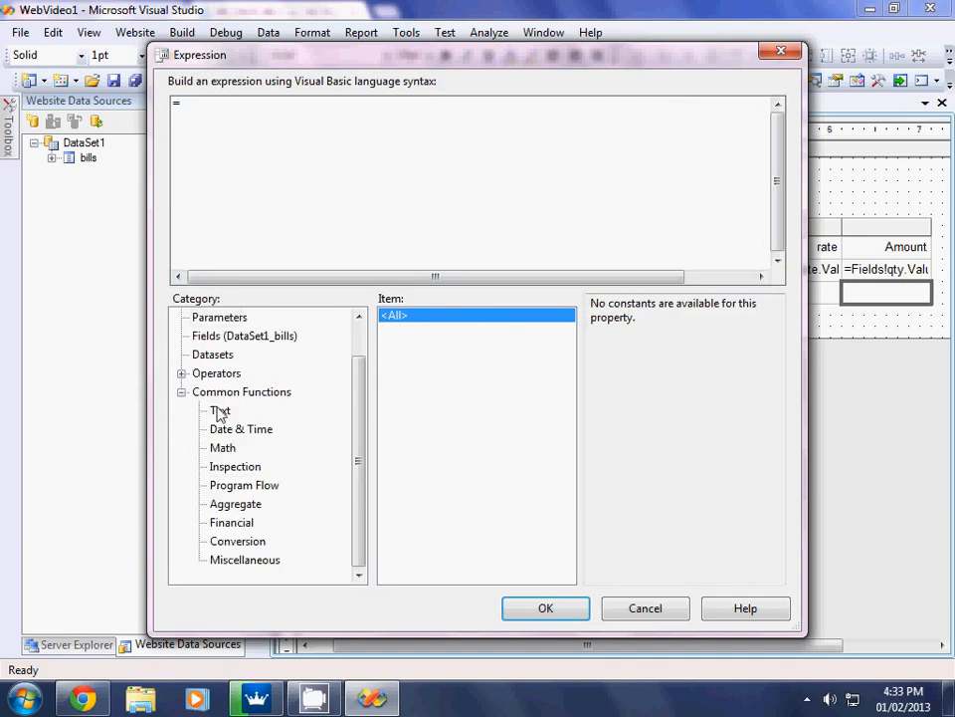
pyautogui.click(245, 507)
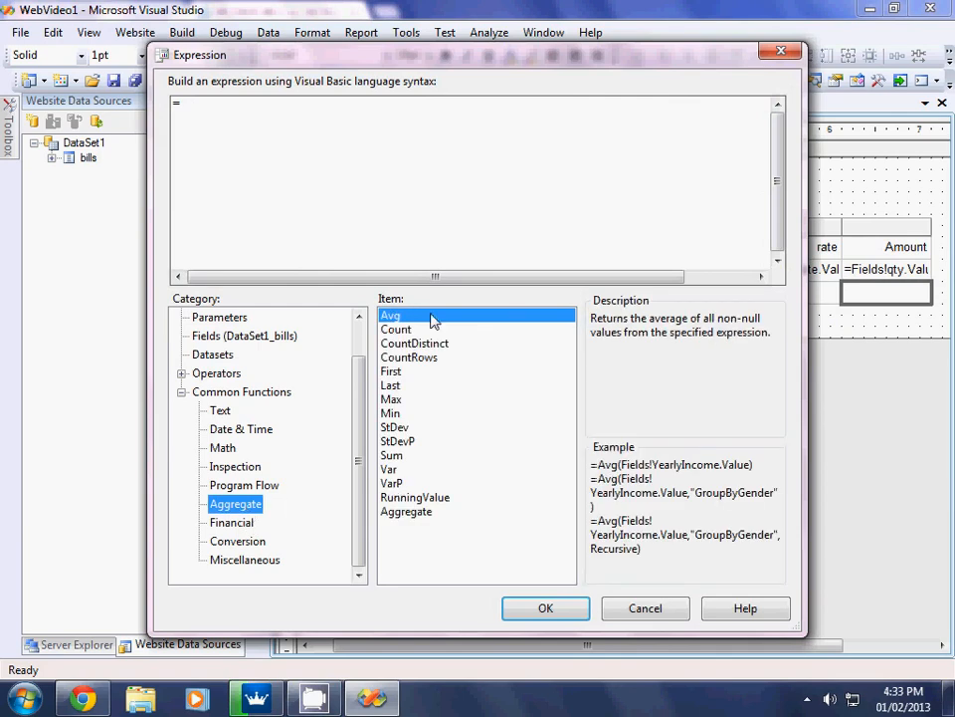
pyautogui.doubleClick(409, 460)
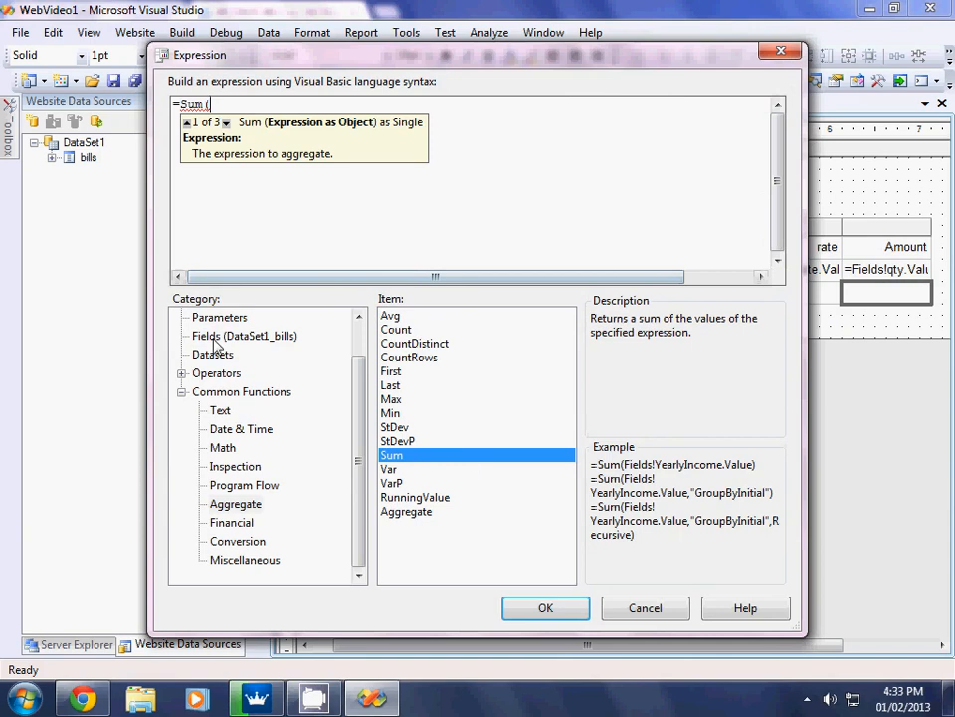
pyautogui.click(265, 343)
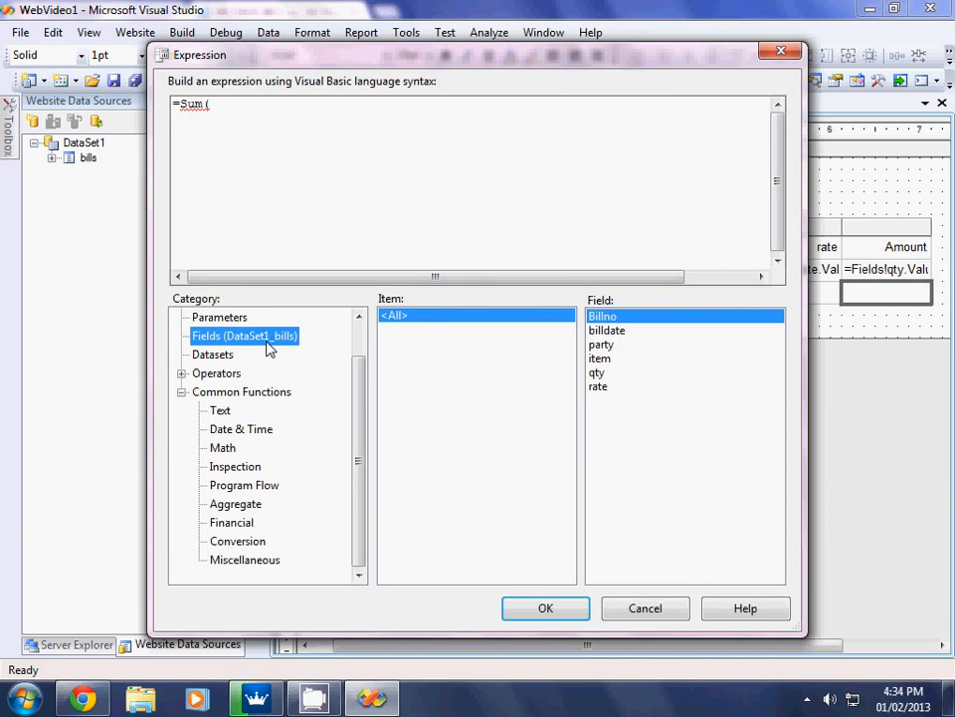
pyautogui.doubleClick(609, 374)
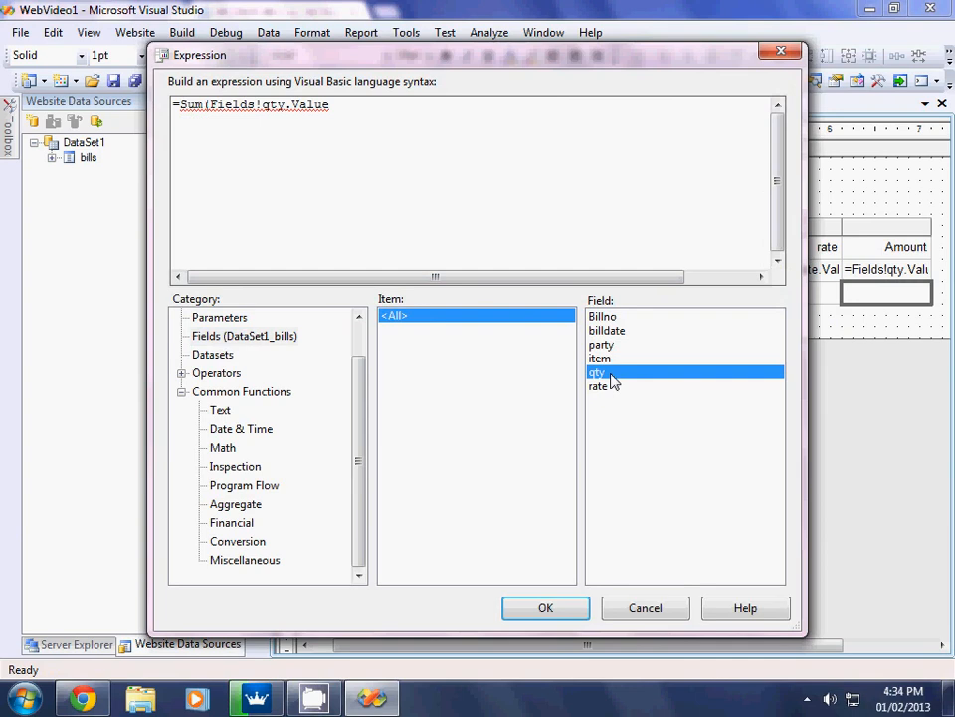
pyautogui.write('*')
pyautogui.doubleClick(598, 387)
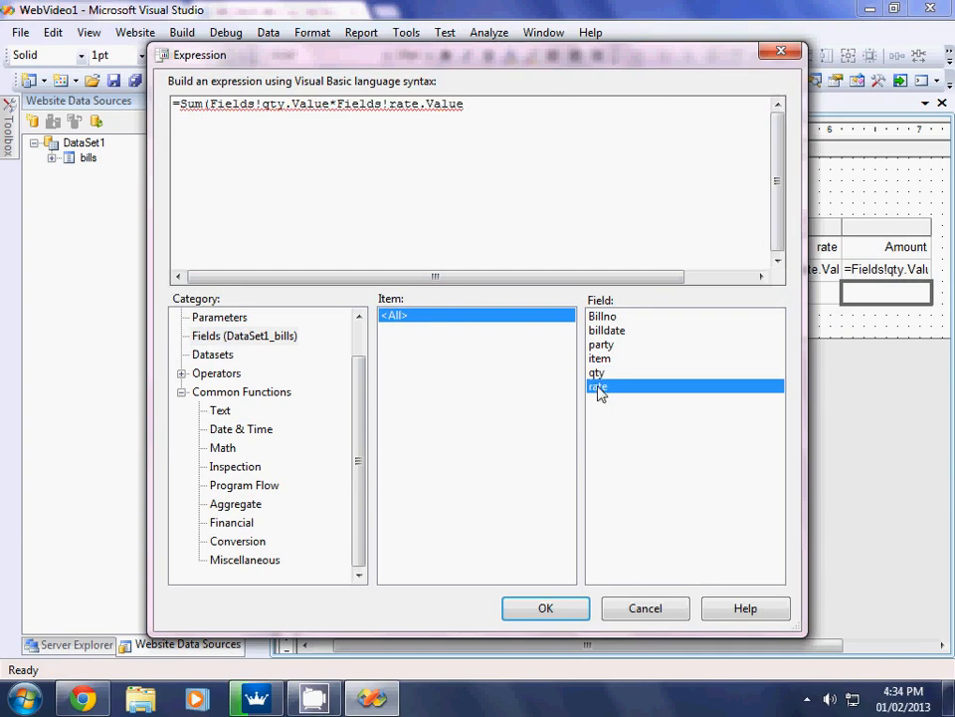
pyautogui.write(')')
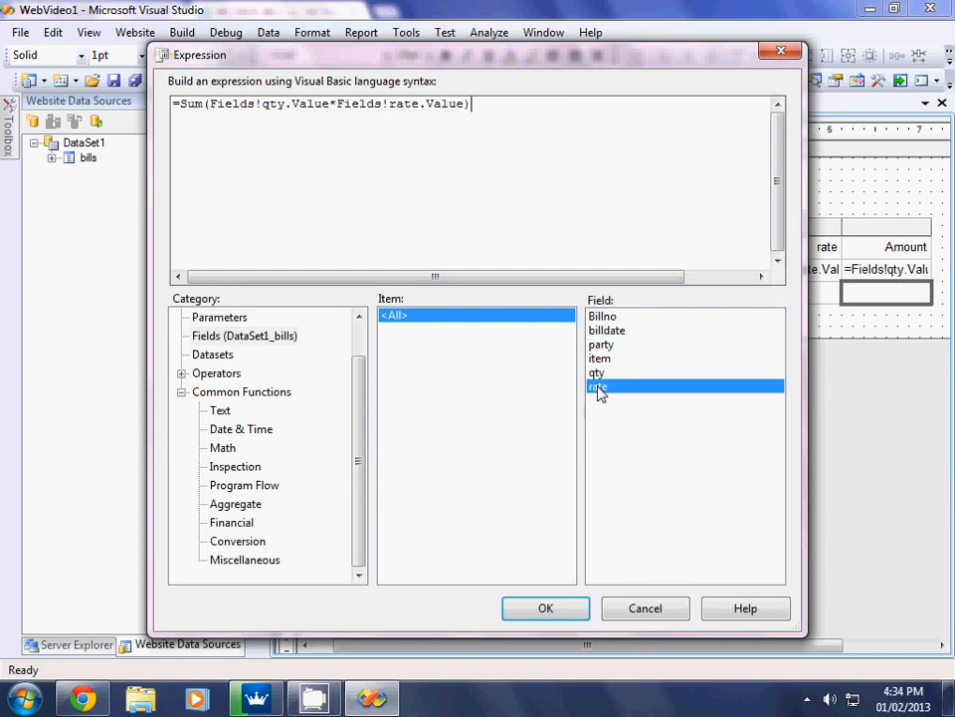
pyautogui.click(552, 614)
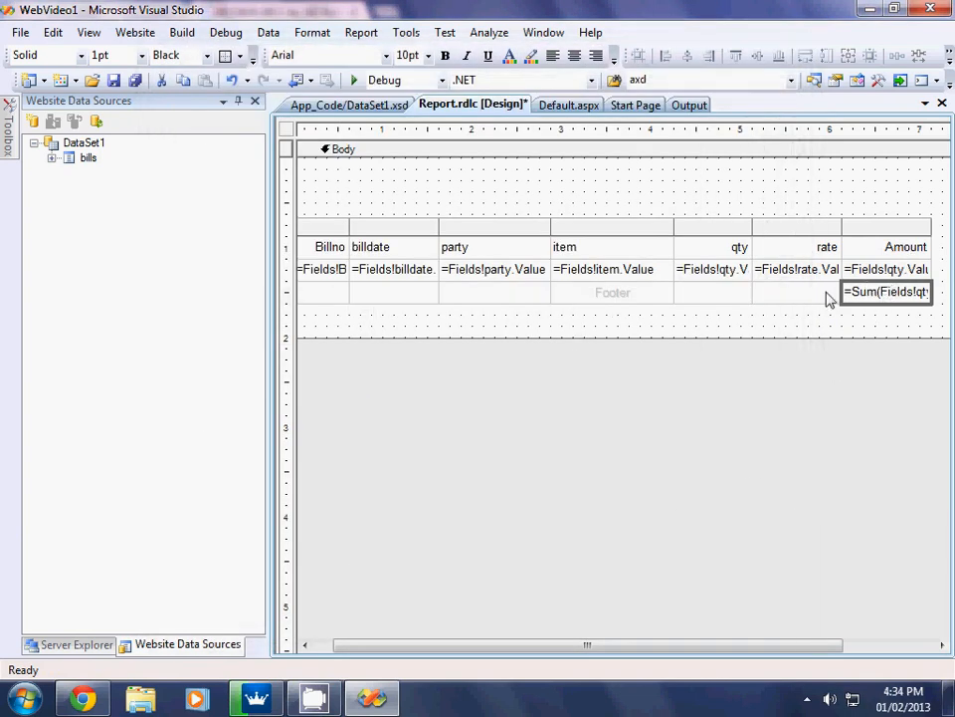
# Step: Set the qty column's footer cell to the expression =Sum(Fields!qty.Value)
pyautogui.click(713, 298)
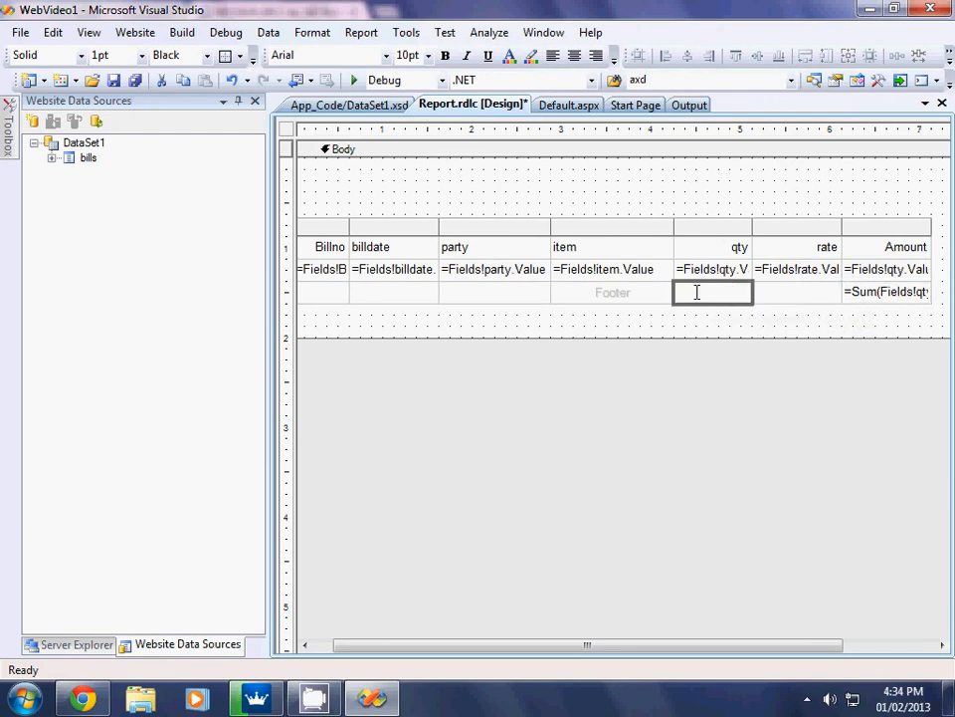
pyautogui.rightClick(696, 295)
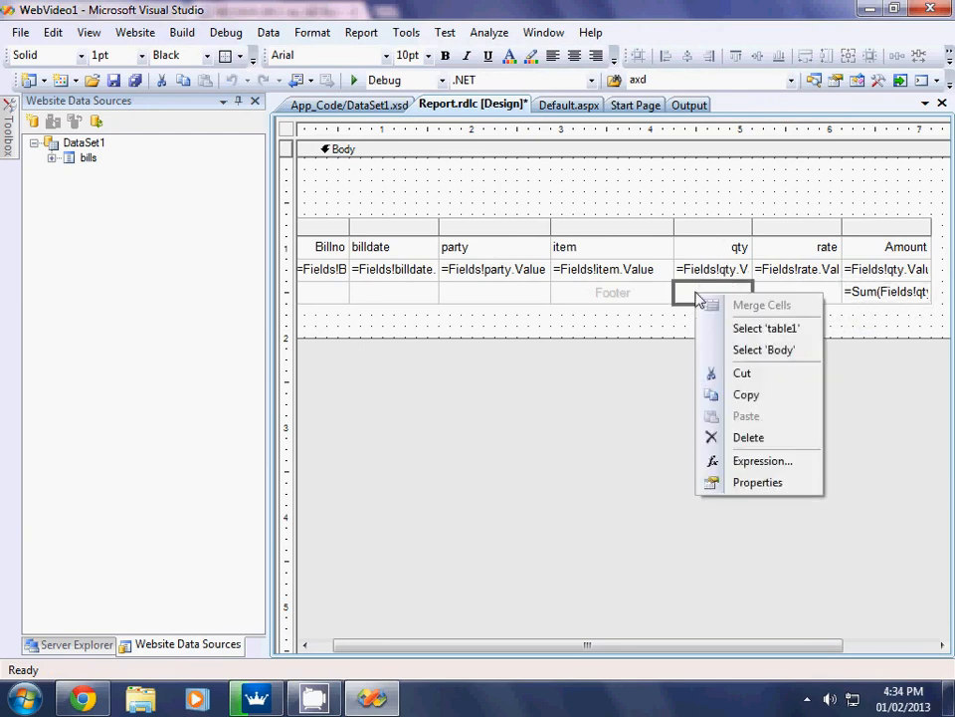
pyautogui.click(736, 462)
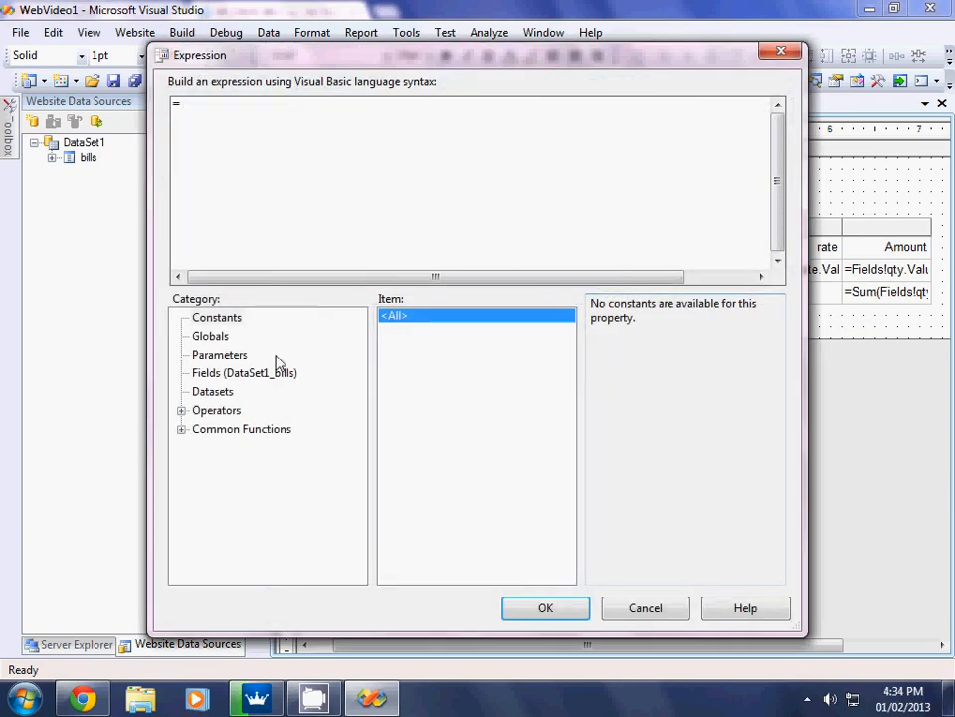
pyautogui.click(181, 429)
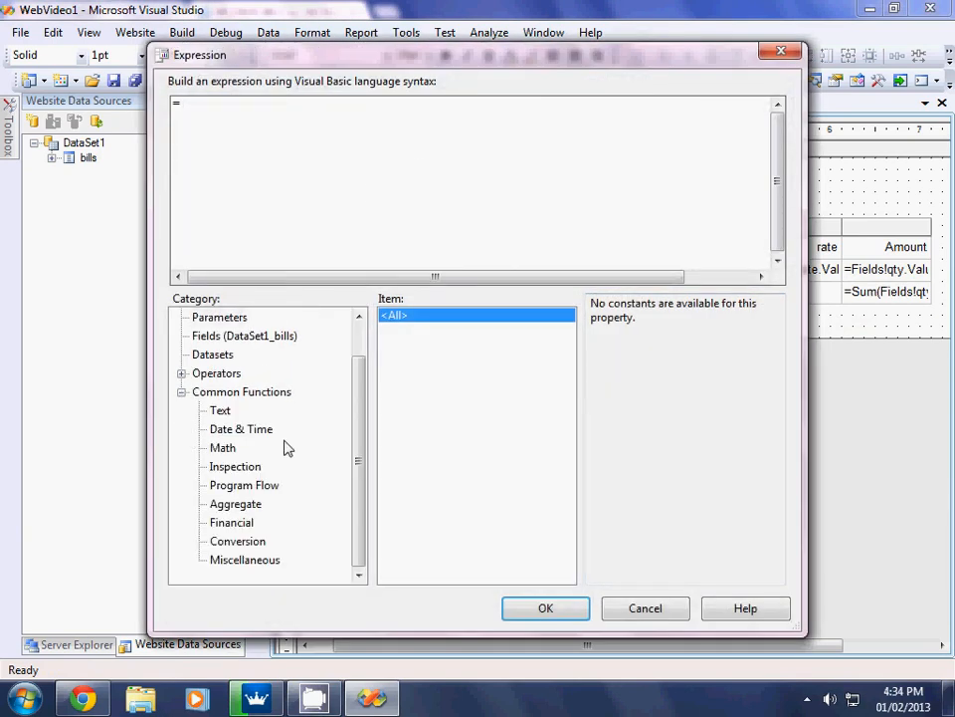
pyautogui.click(230, 505)
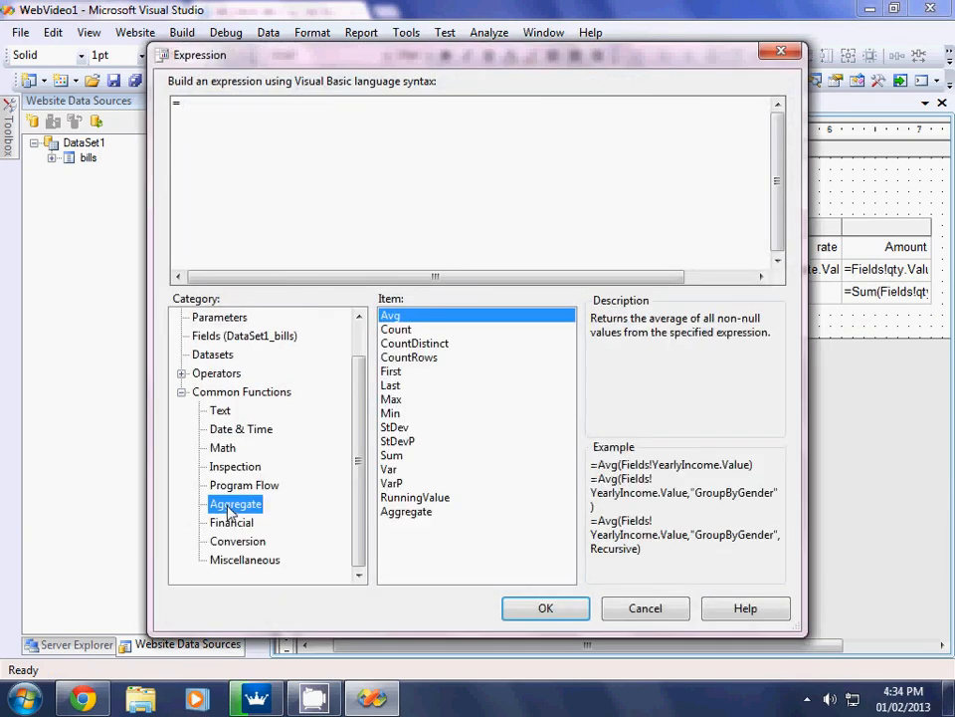
pyautogui.doubleClick(406, 458)
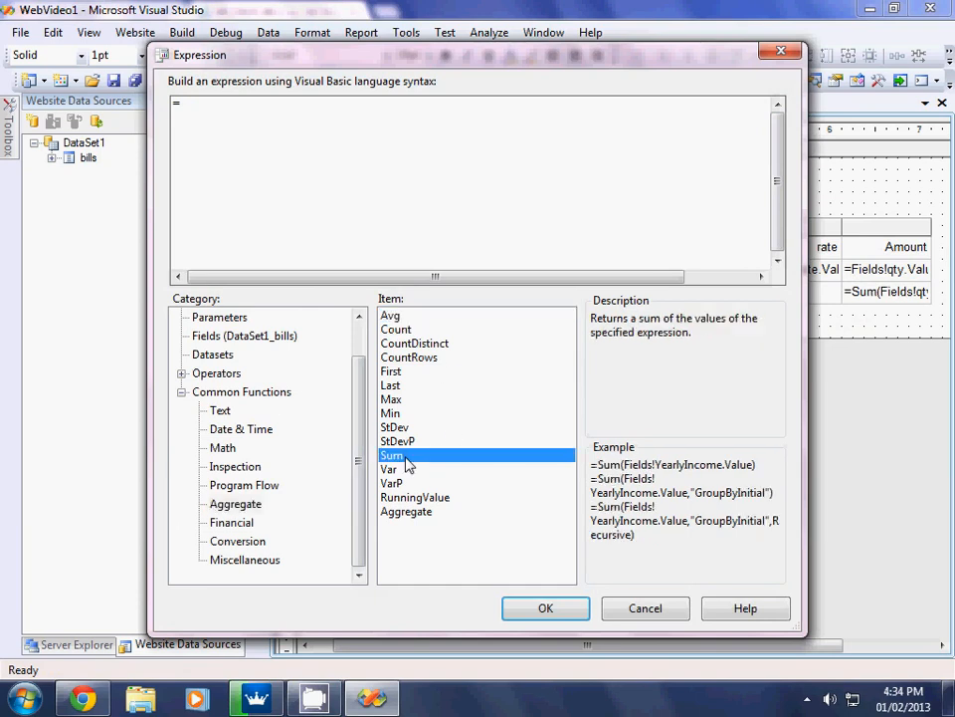
pyautogui.click(244, 335)
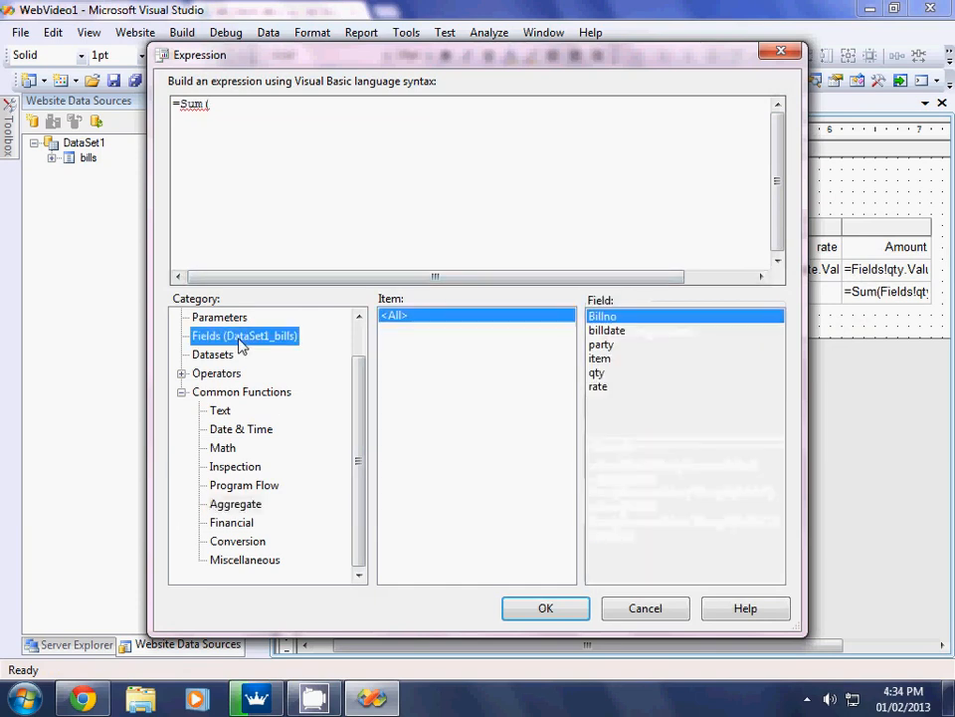
pyautogui.doubleClick(598, 373)
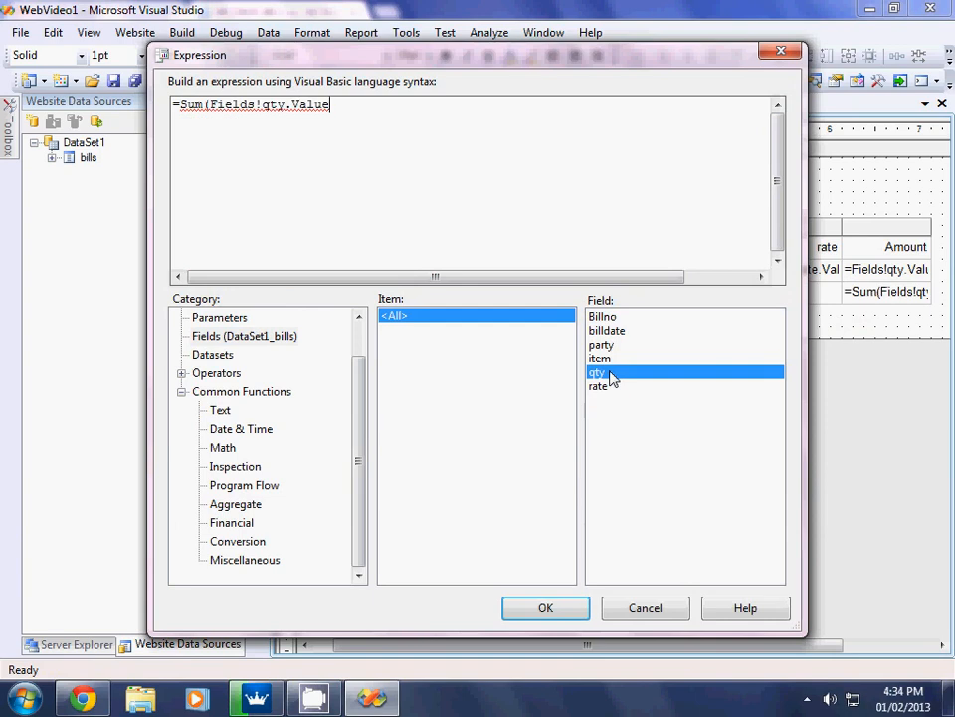
pyautogui.write(')')
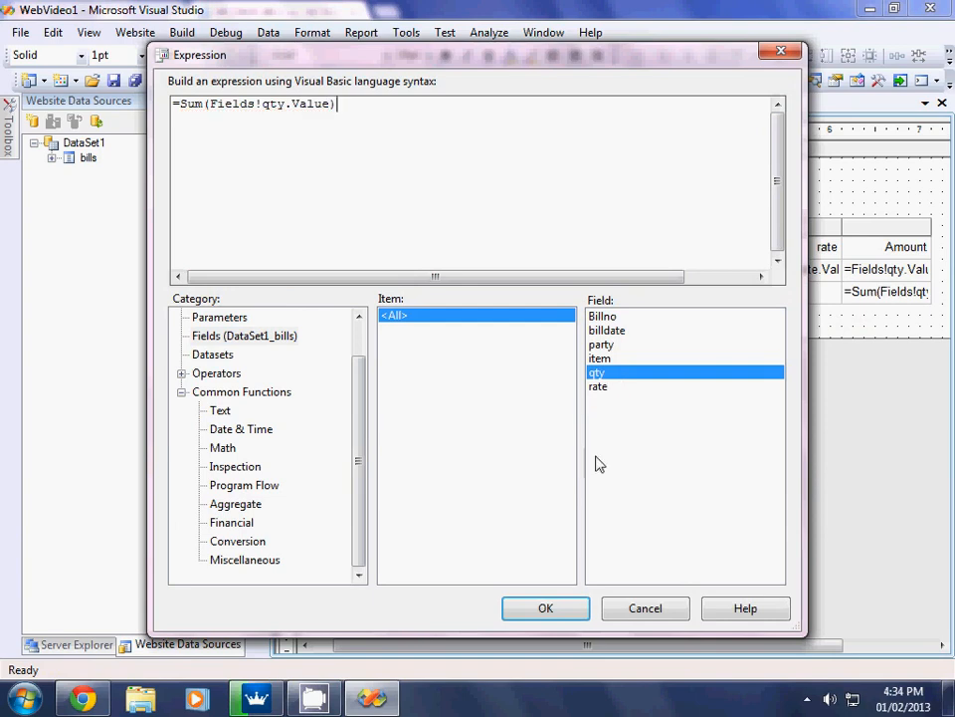
pyautogui.click(536, 614)
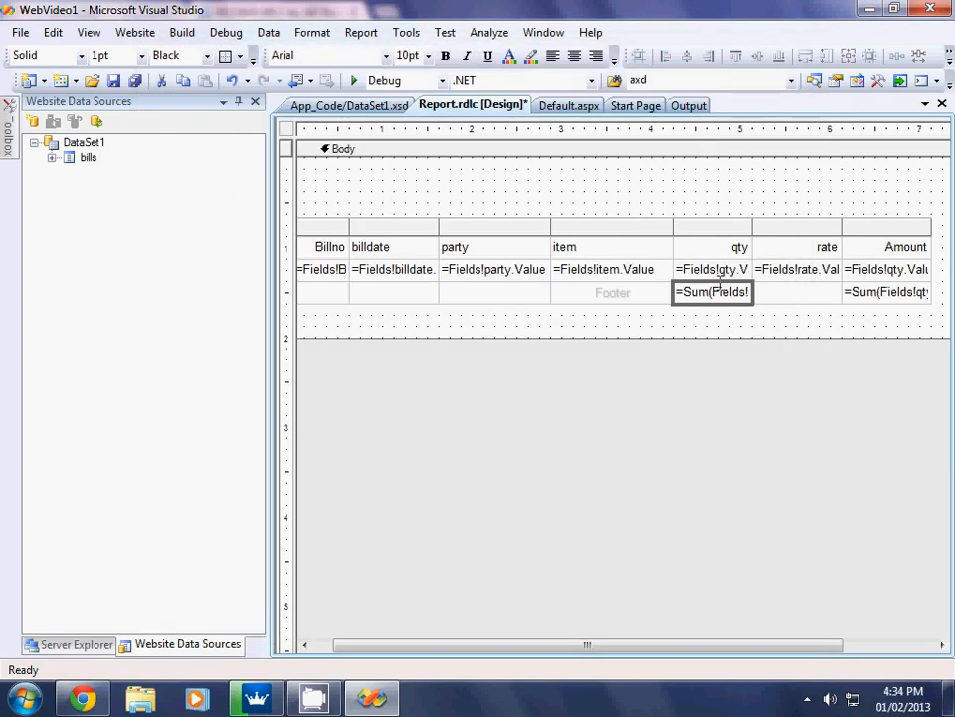
# Step: Enter the label Total in the item column's footer cell
pyautogui.click(640, 292)
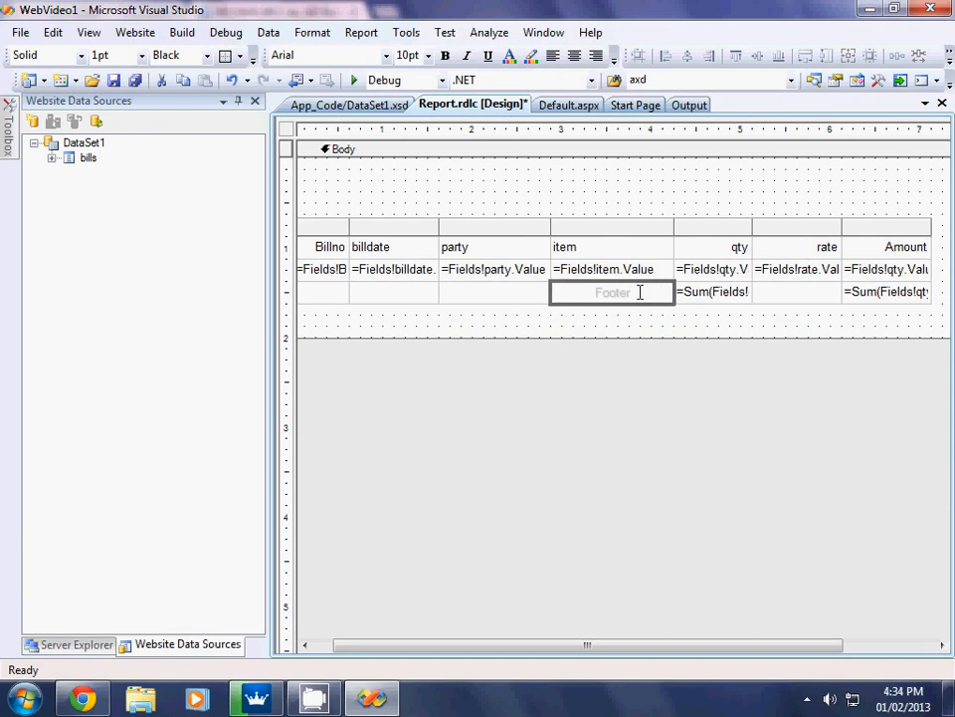
pyautogui.click(640, 292)
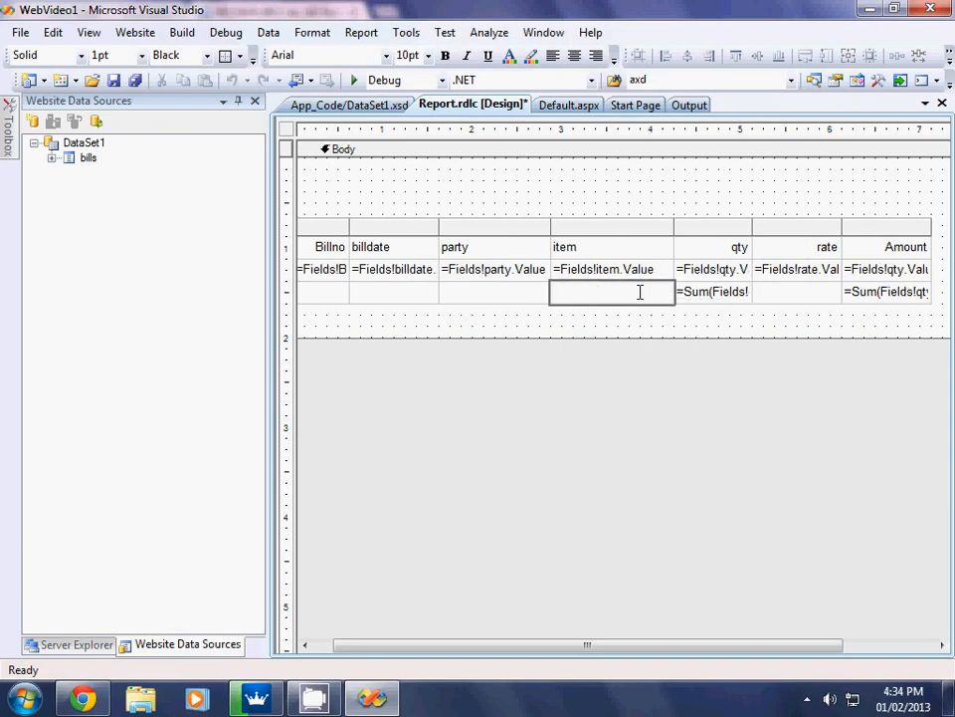
pyautogui.write('Total')
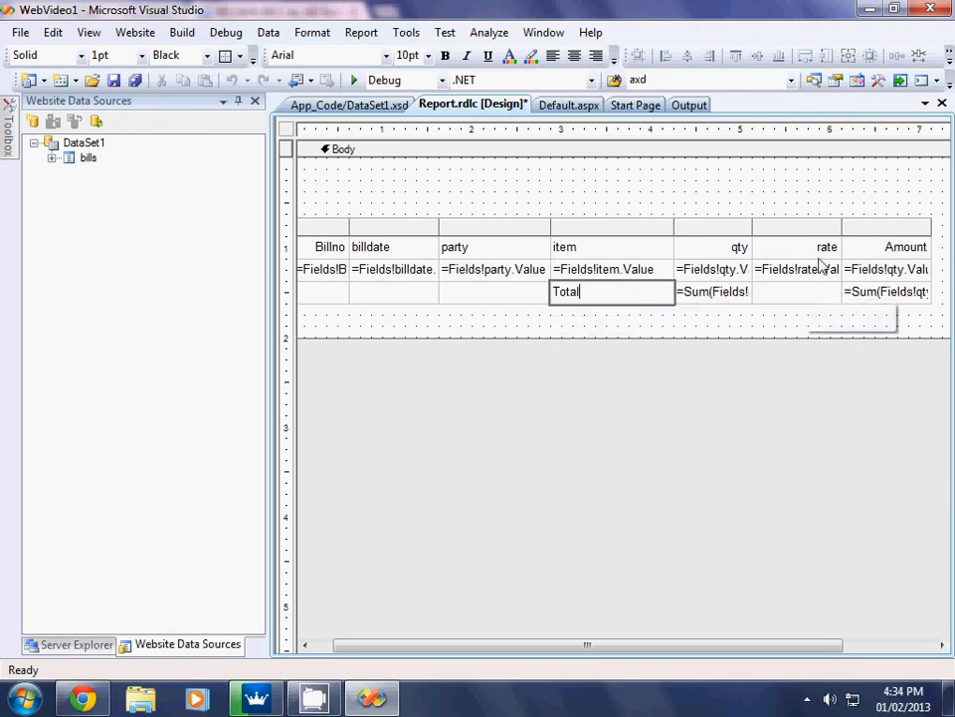
# Step: Insert a new group from the table's detail row and name it Partywise
pyautogui.moveTo(413, 649); pyautogui.dragTo(363, 654)
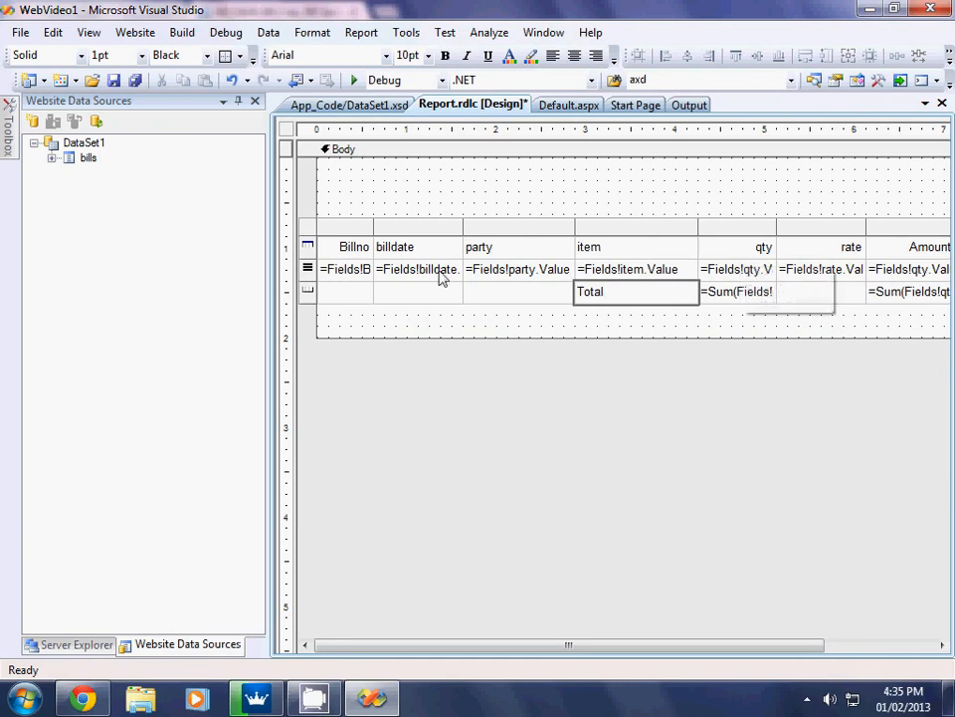
pyautogui.click(308, 271)
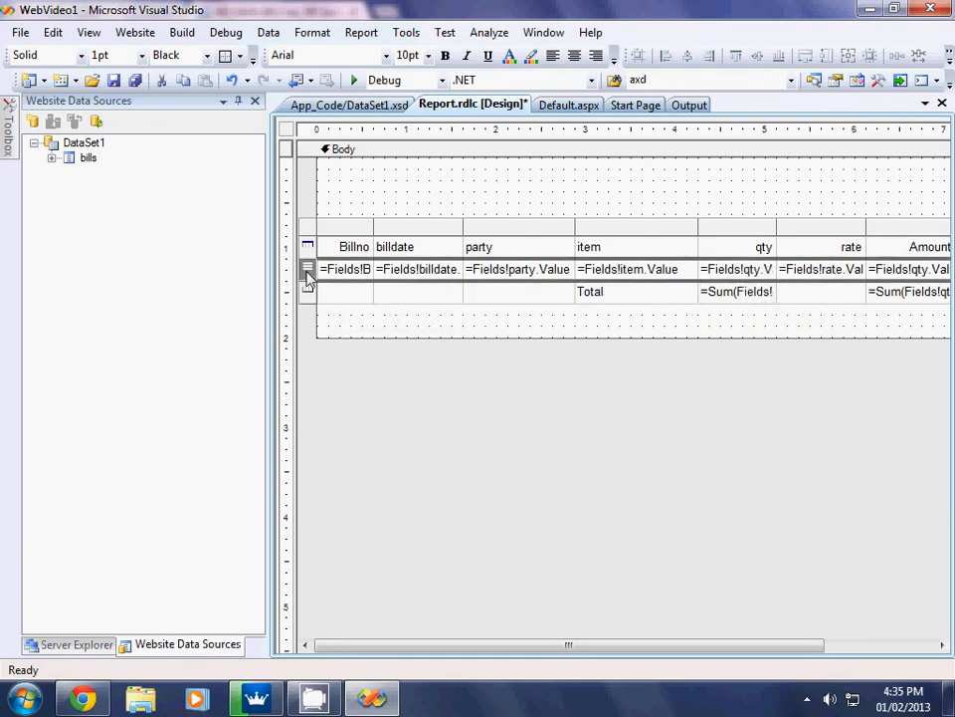
pyautogui.rightClick(308, 279)
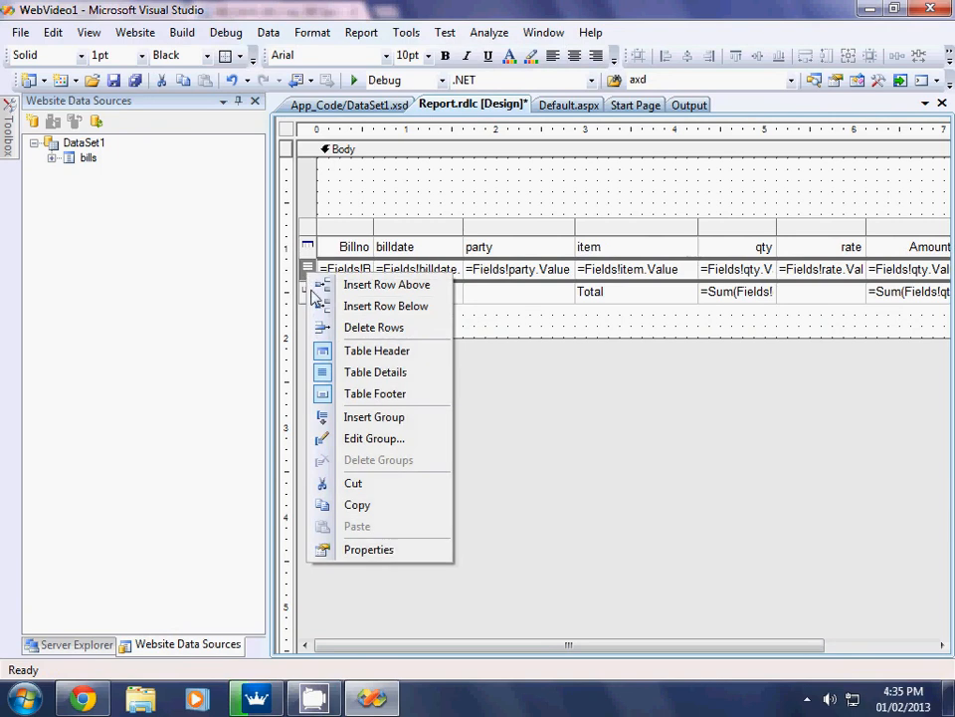
pyautogui.click(392, 428)
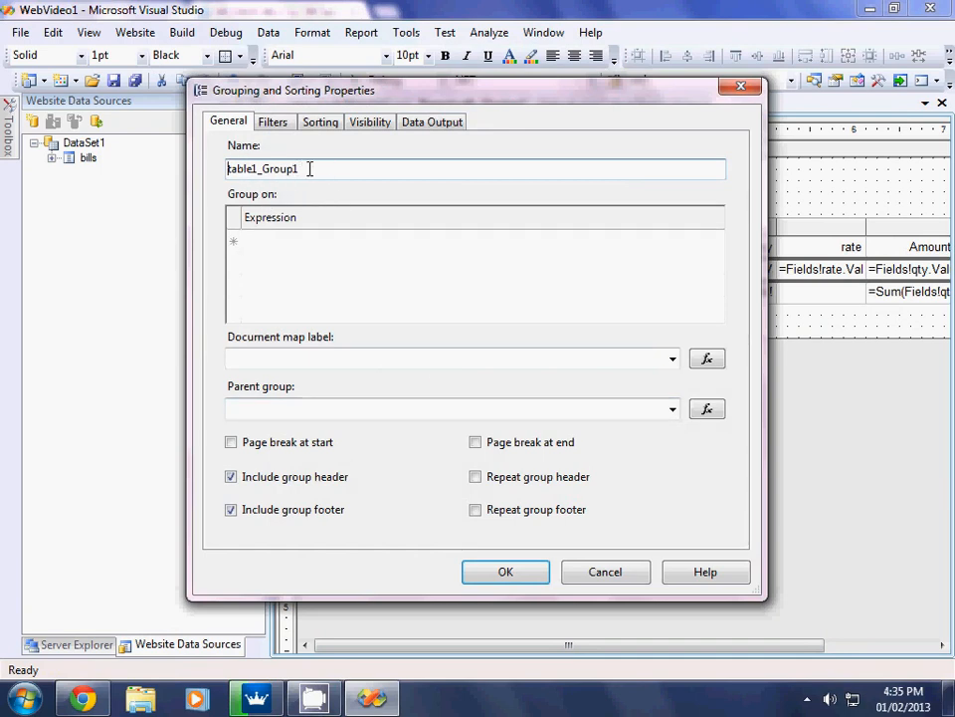
pyautogui.moveTo(310, 169); pyautogui.dragTo(190, 159)
pyautogui.write('Partu')
pyautogui.write('wise')
# Step: Group on =Fields!party.Value, review the other grouping properties, and apply the group with its header and footer included
pyautogui.click(344, 237)
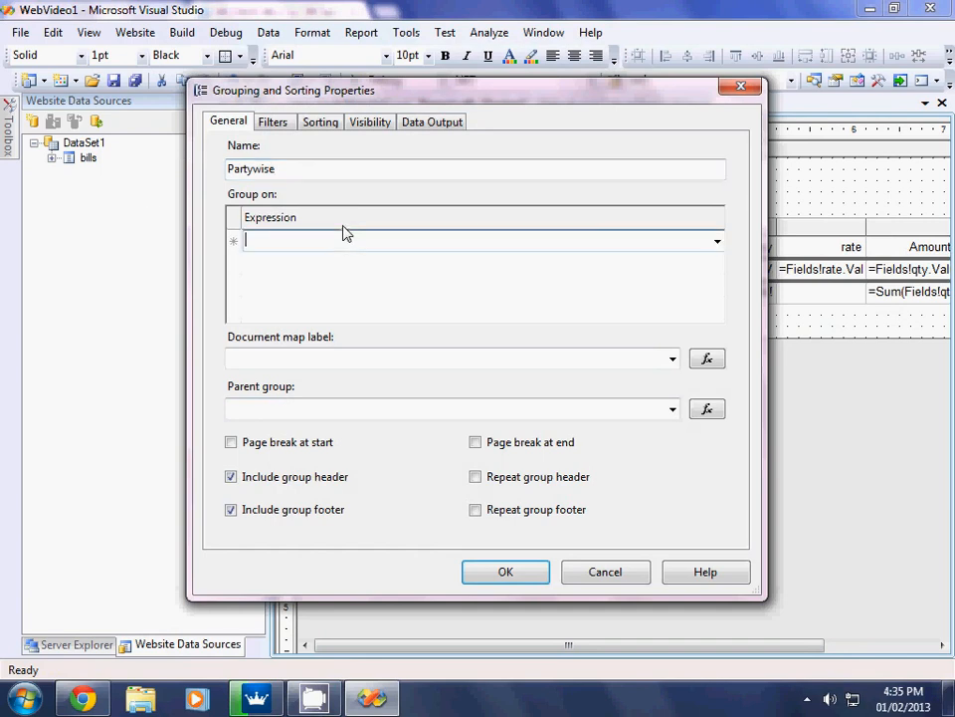
pyautogui.click(717, 242)
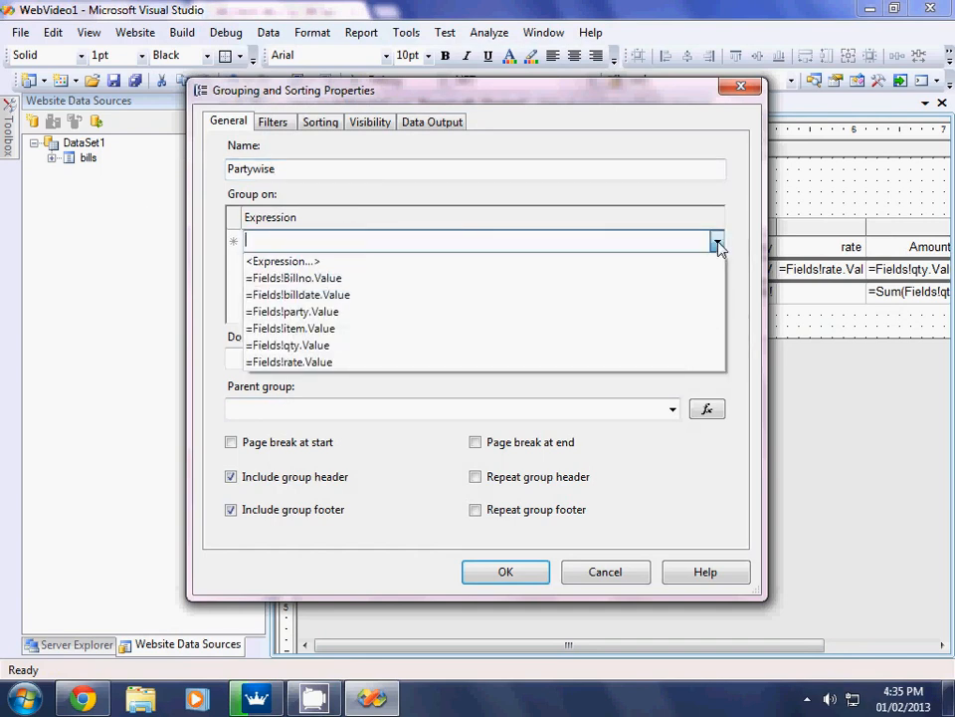
pyautogui.click(392, 311)
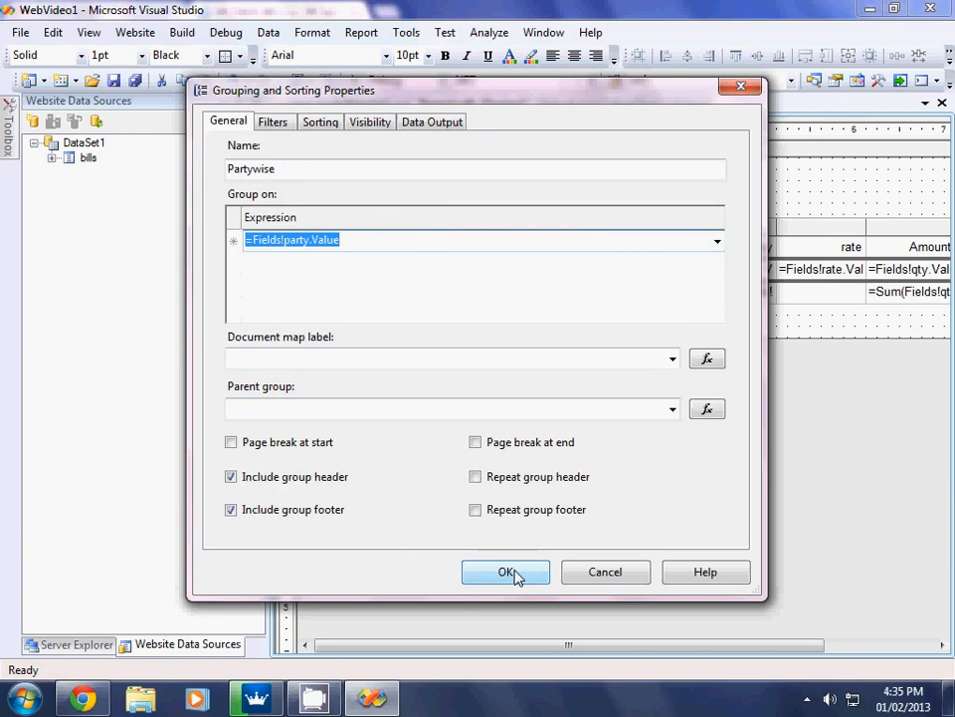
pyautogui.click(272, 122)
pyautogui.click(319, 130)
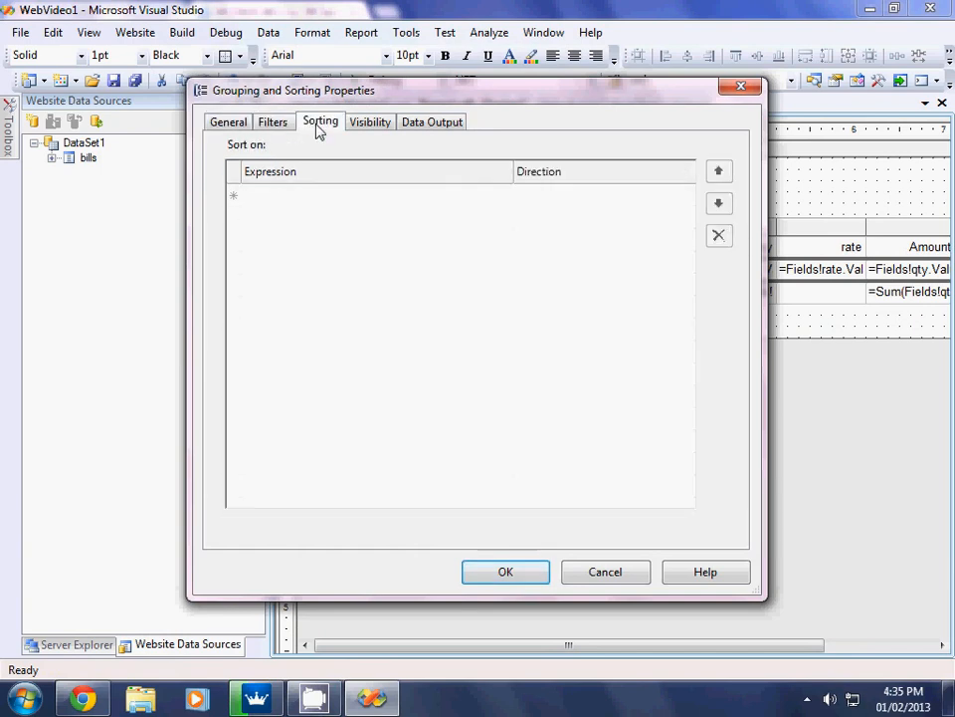
pyautogui.click(371, 129)
pyautogui.click(424, 131)
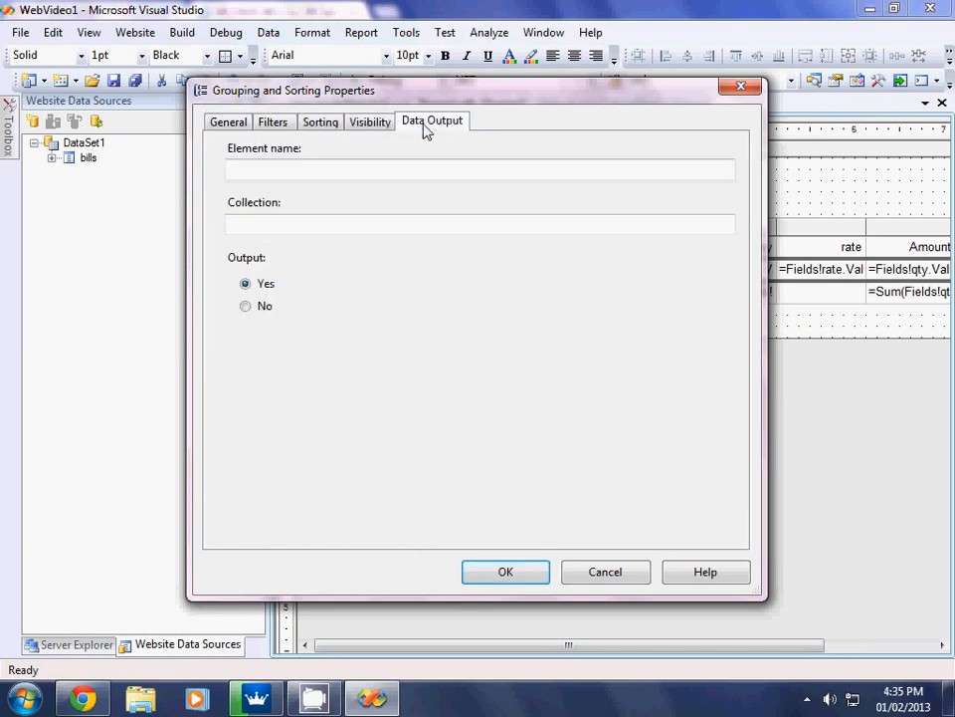
pyautogui.click(238, 128)
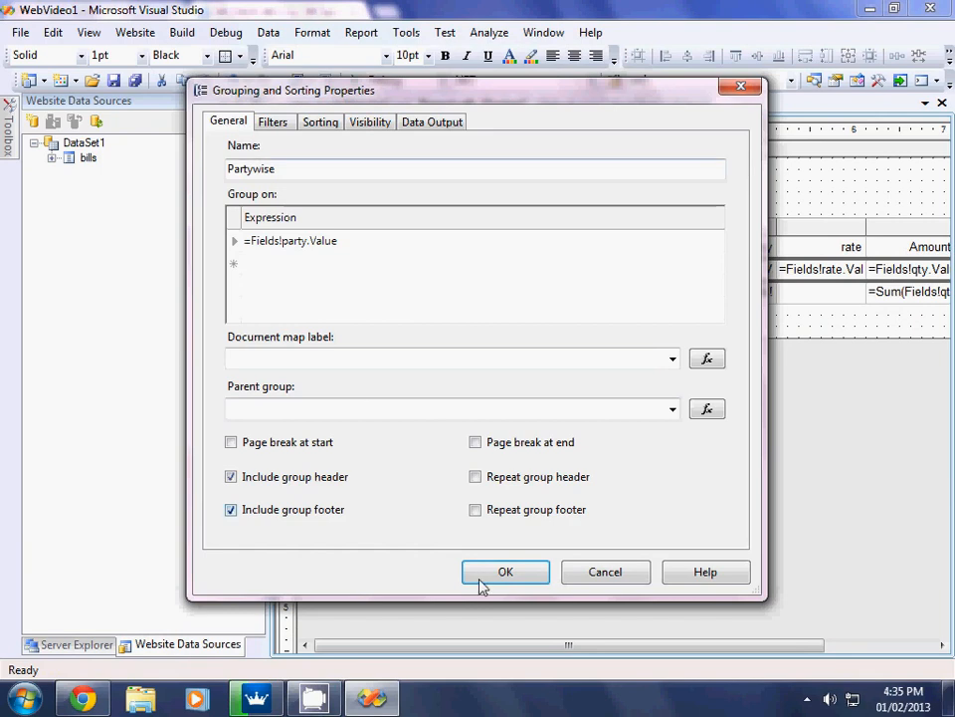
pyautogui.click(515, 574)
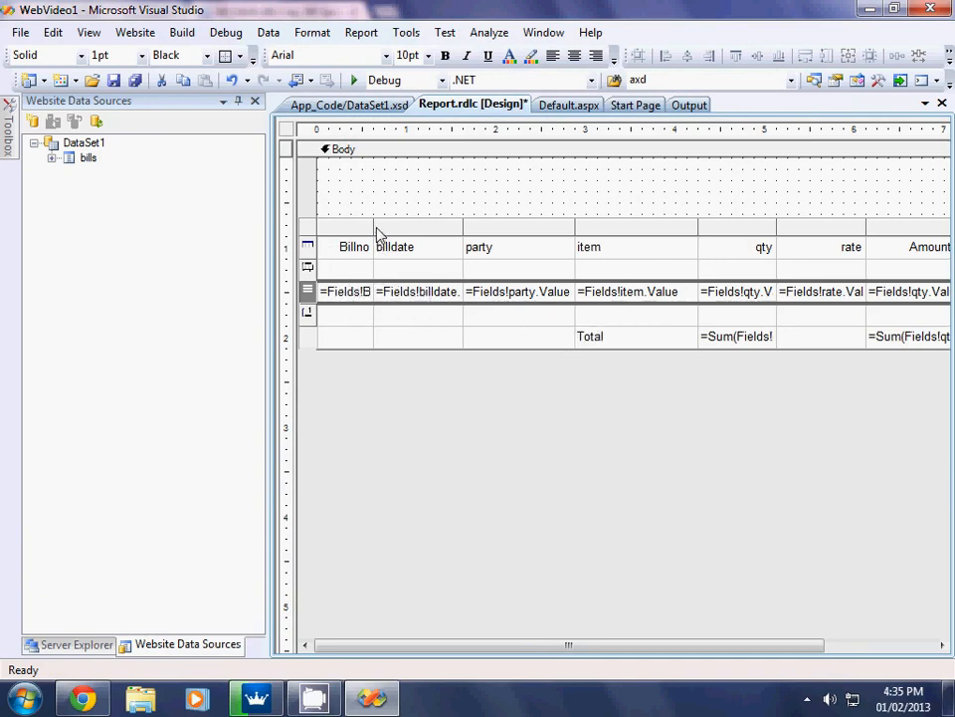
# Step: Move the party field from the detail row to the first cell of the group header and widen the Billno column
pyautogui.click(534, 301)
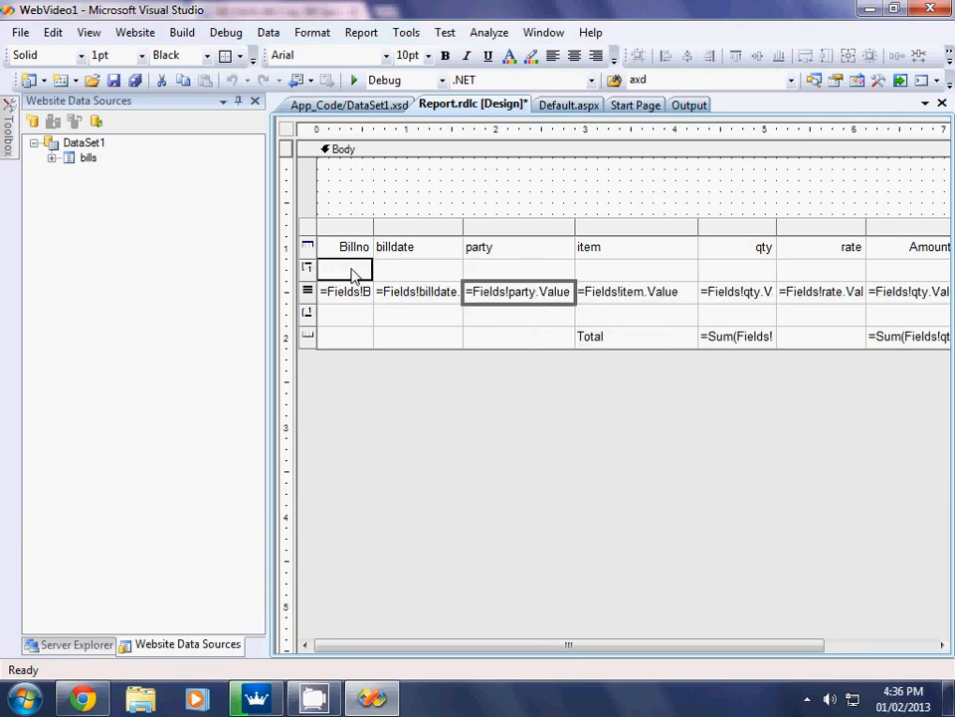
pyautogui.moveTo(354, 276); pyautogui.dragTo(352, 269)
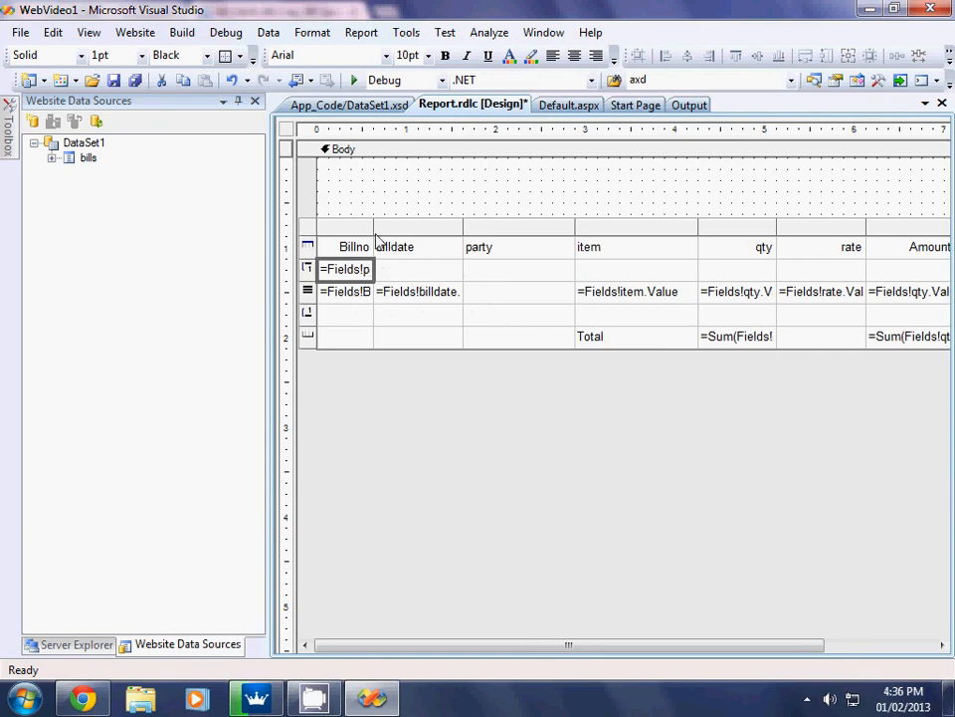
pyautogui.moveTo(371, 227); pyautogui.dragTo(431, 225)
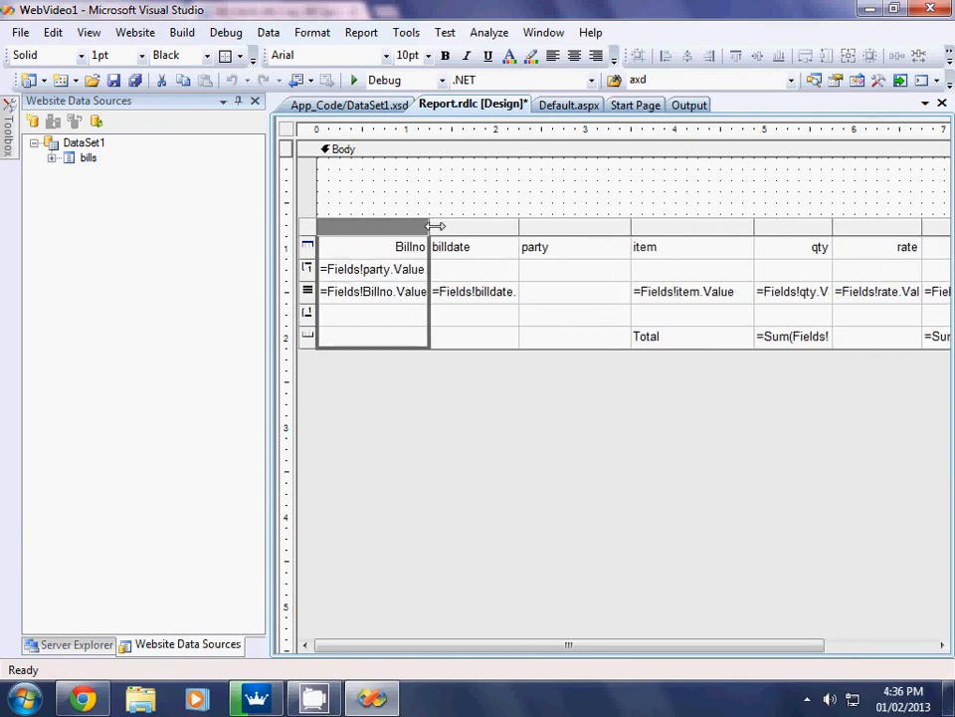
# Step: Delete the party column from the table
pyautogui.click(558, 227)
pyautogui.rightClick(557, 231)
pyautogui.click(594, 284)
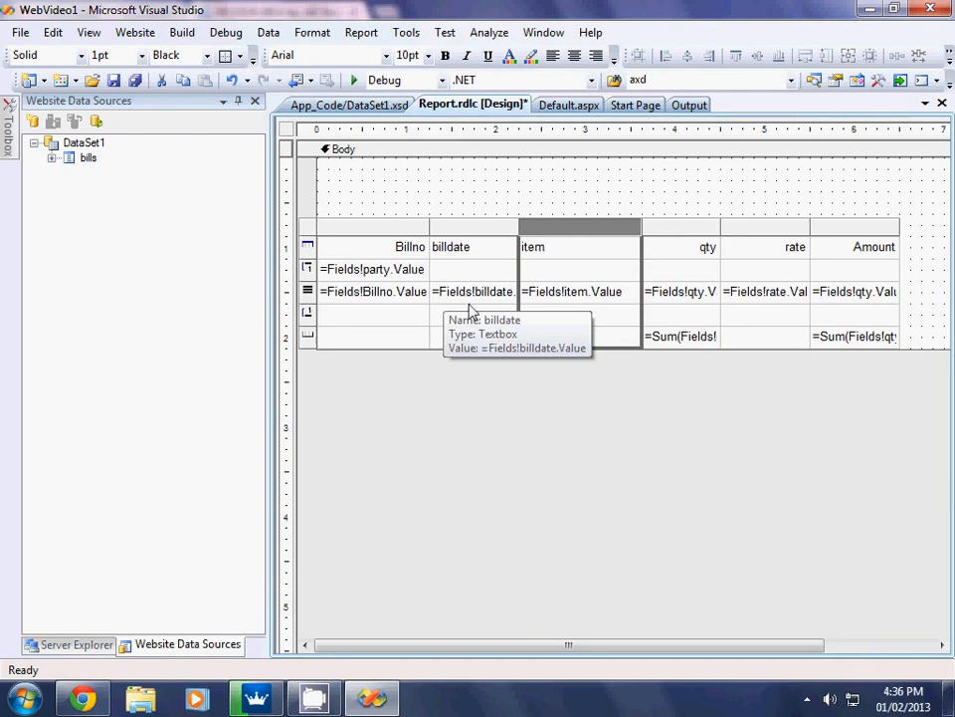
# Step: Enter the label Sub-Total in the item column's group footer cell
pyautogui.click(693, 315)
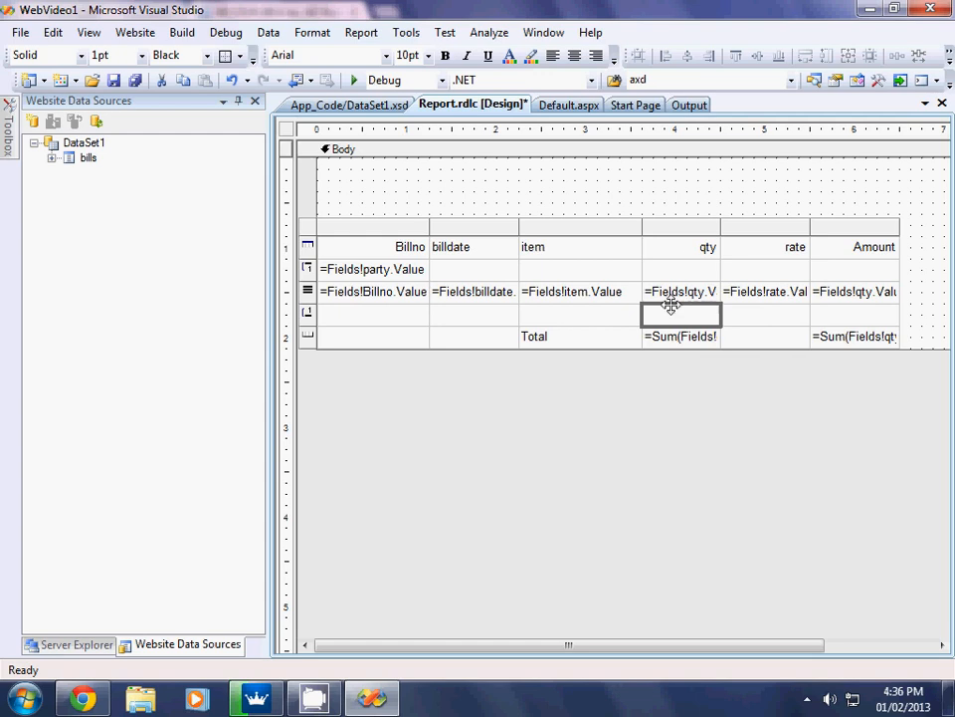
pyautogui.click(590, 316)
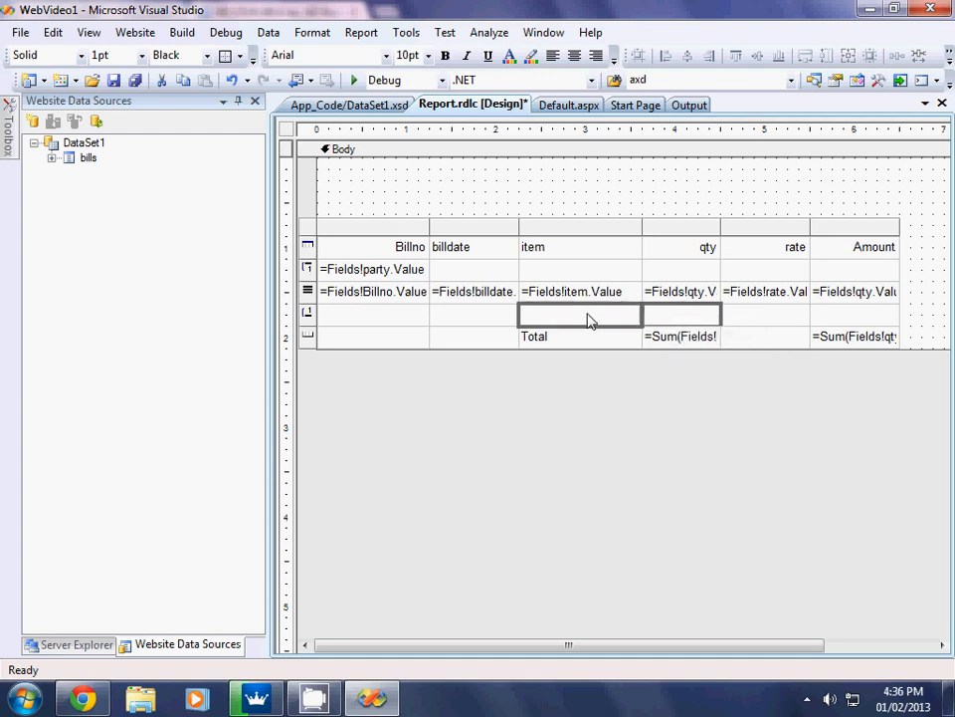
pyautogui.write('Sub')
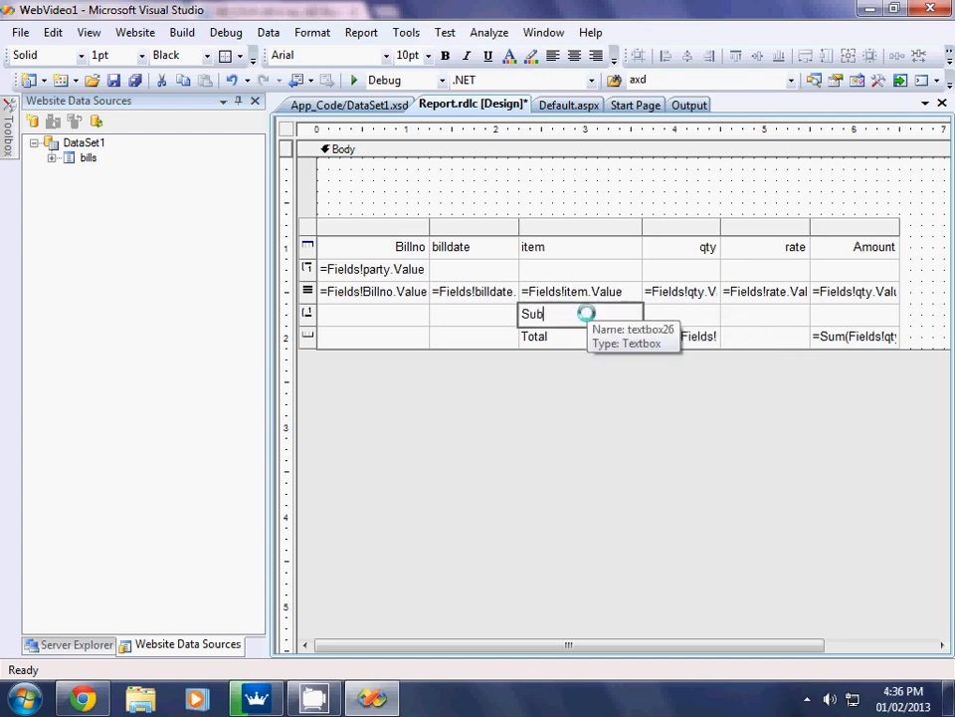
pyautogui.write('-Total')
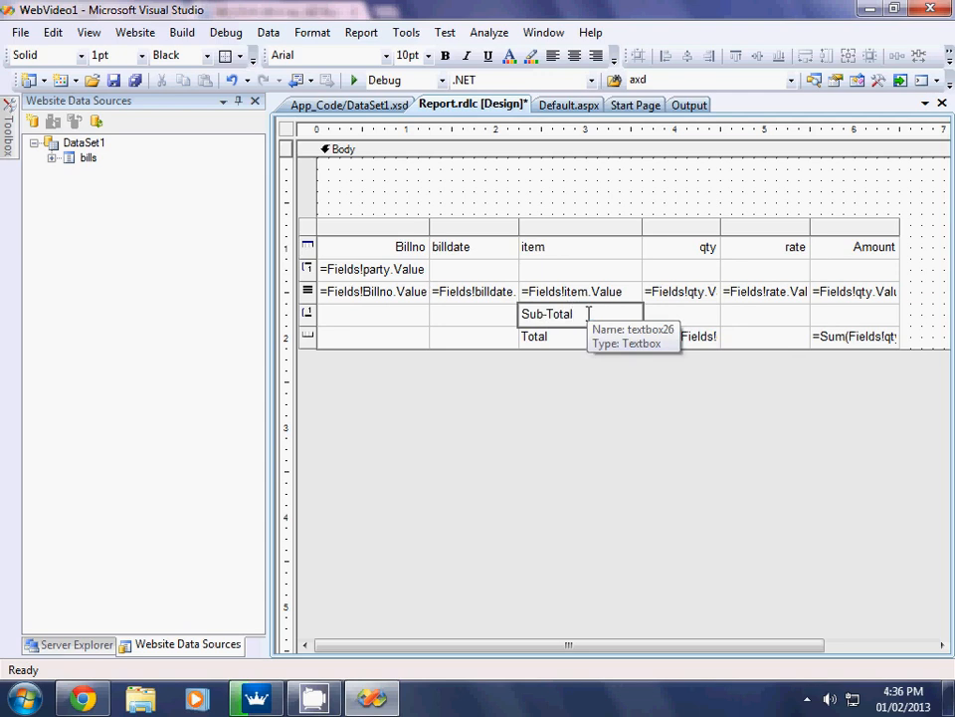
# Step: Set the qty column's group footer cell to the expression =Sum(Fields!qty.Value)
pyautogui.click(691, 317)
pyautogui.rightClick(690, 319)
pyautogui.click(736, 491)
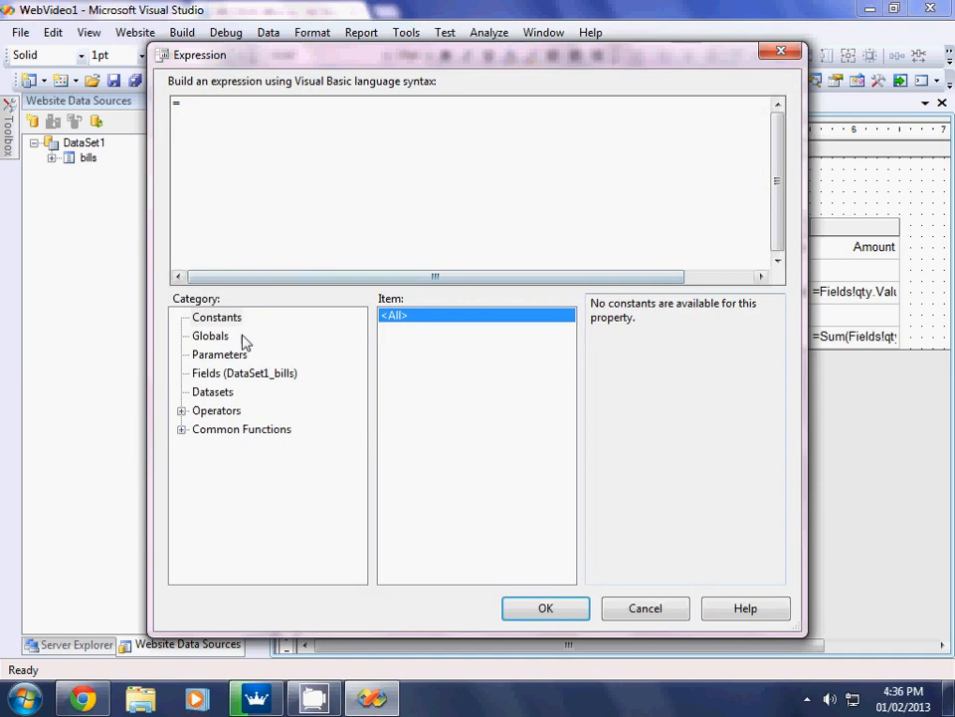
pyautogui.click(182, 430)
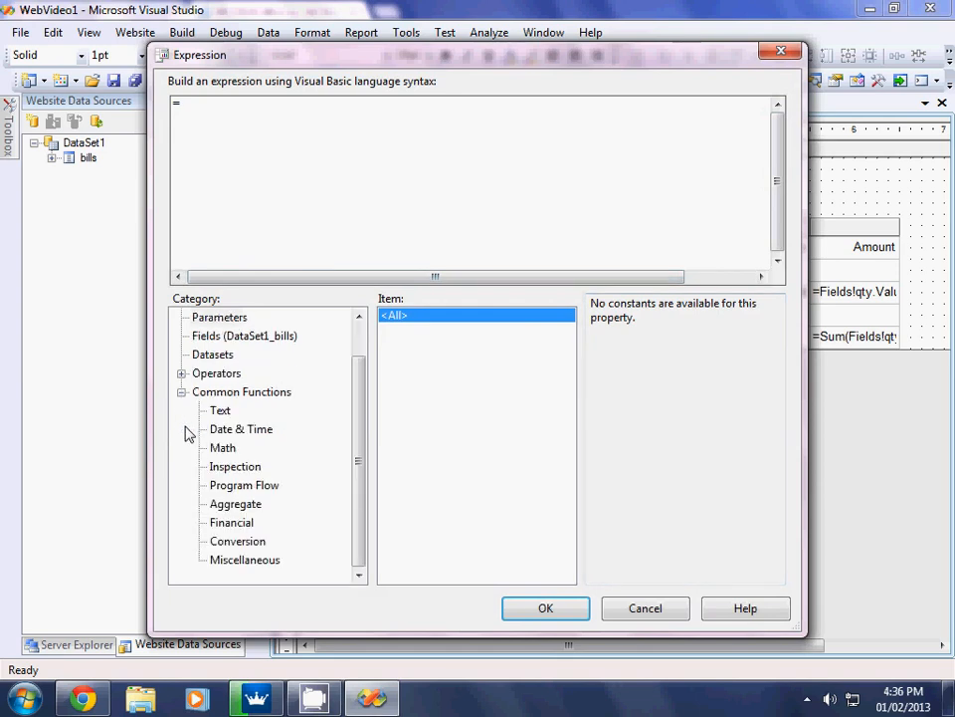
pyautogui.click(256, 507)
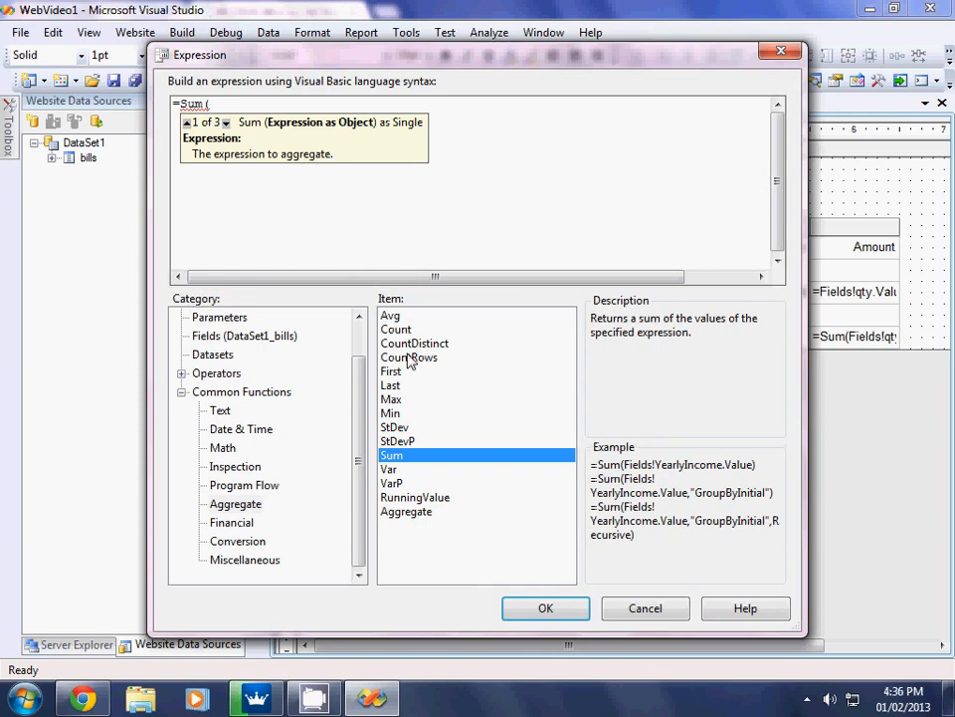
pyautogui.click(263, 338)
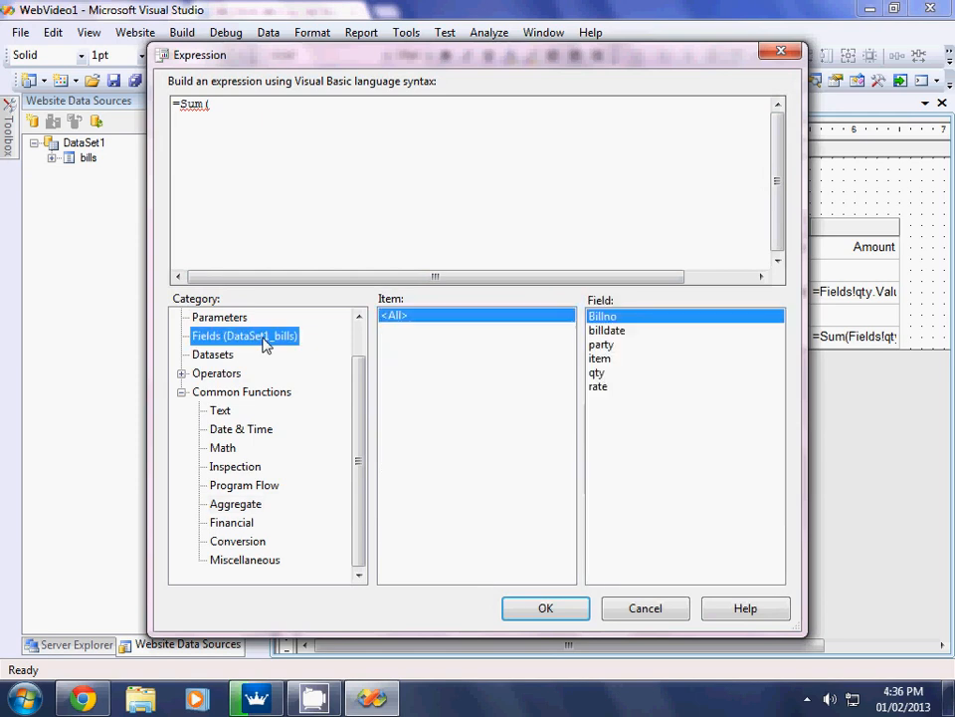
pyautogui.doubleClick(596, 373)
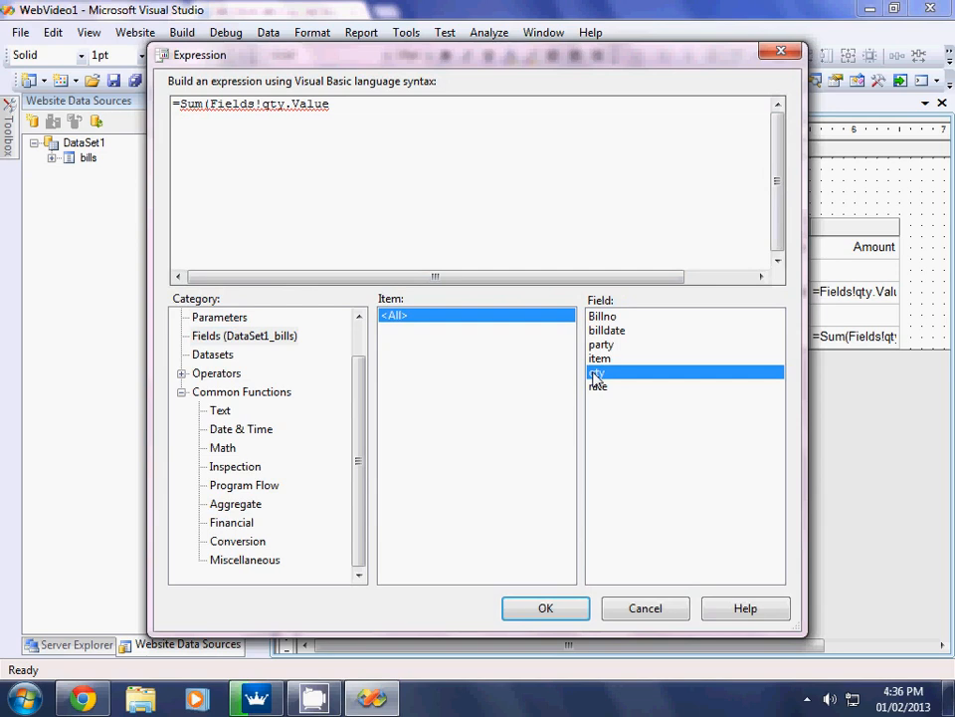
pyautogui.write(')')
pyautogui.click(548, 608)
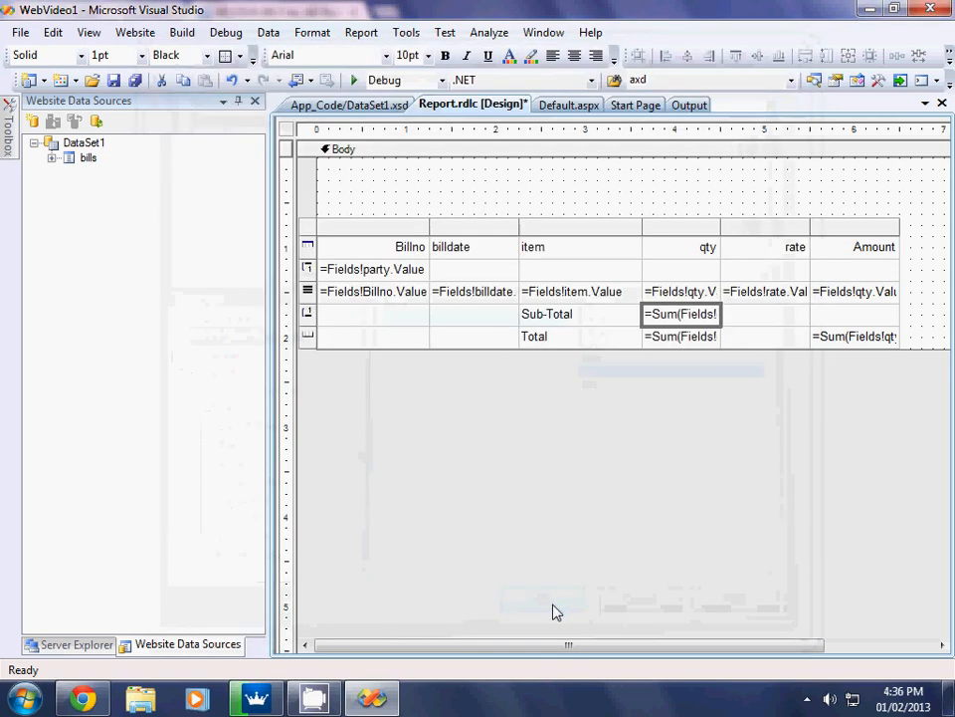
# Step: Set the Amount column's group footer cell to the expression =Sum(Fields!qty.Value*Fields!rate.Value)
pyautogui.click(840, 315)
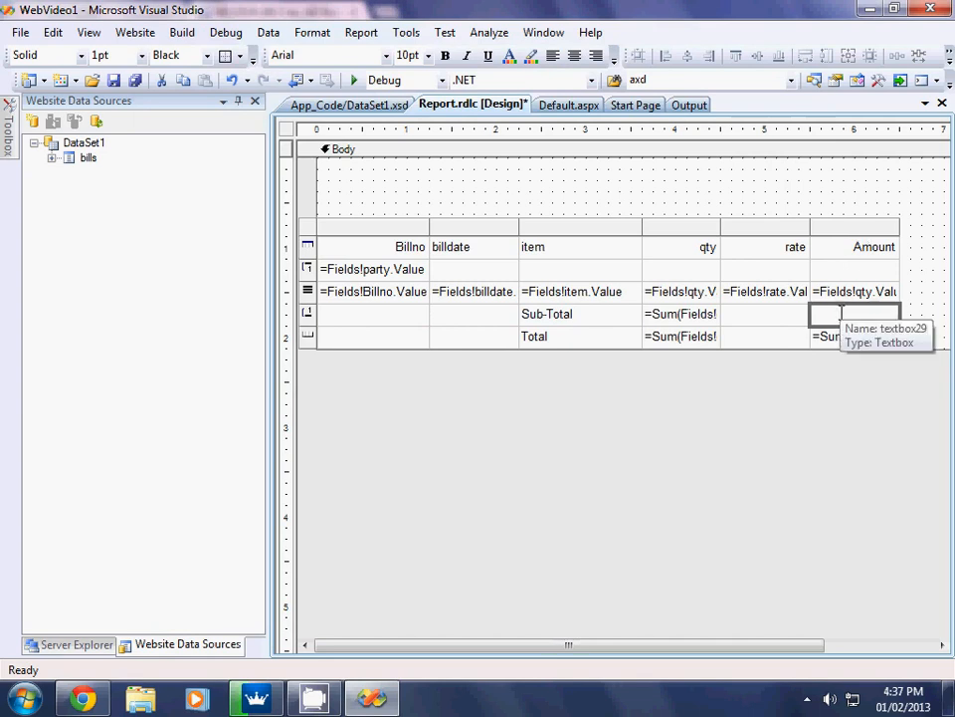
pyautogui.rightClick(841, 314)
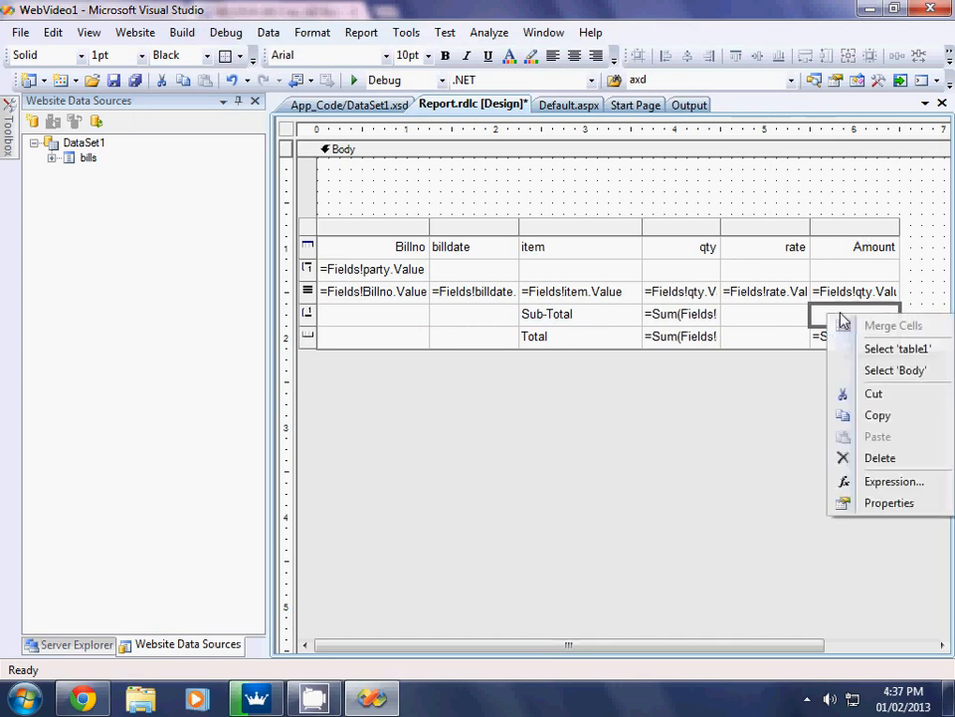
pyautogui.click(893, 482)
pyautogui.click(180, 430)
pyautogui.click(235, 503)
pyautogui.doubleClick(410, 457)
pyautogui.click(249, 338)
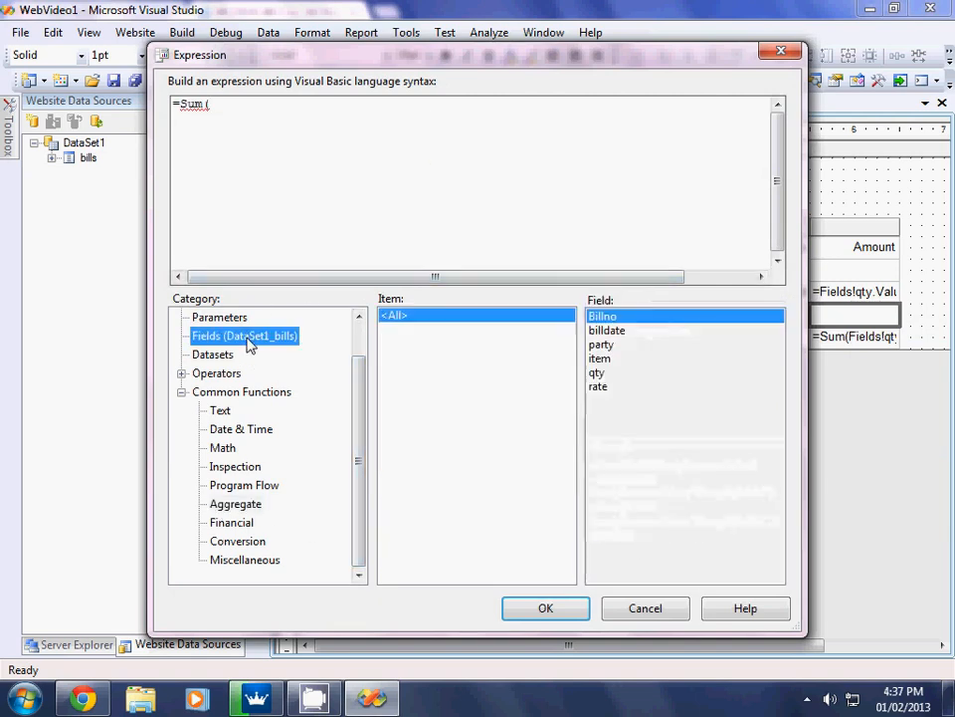
pyautogui.click(609, 375)
pyautogui.doubleClick(611, 377)
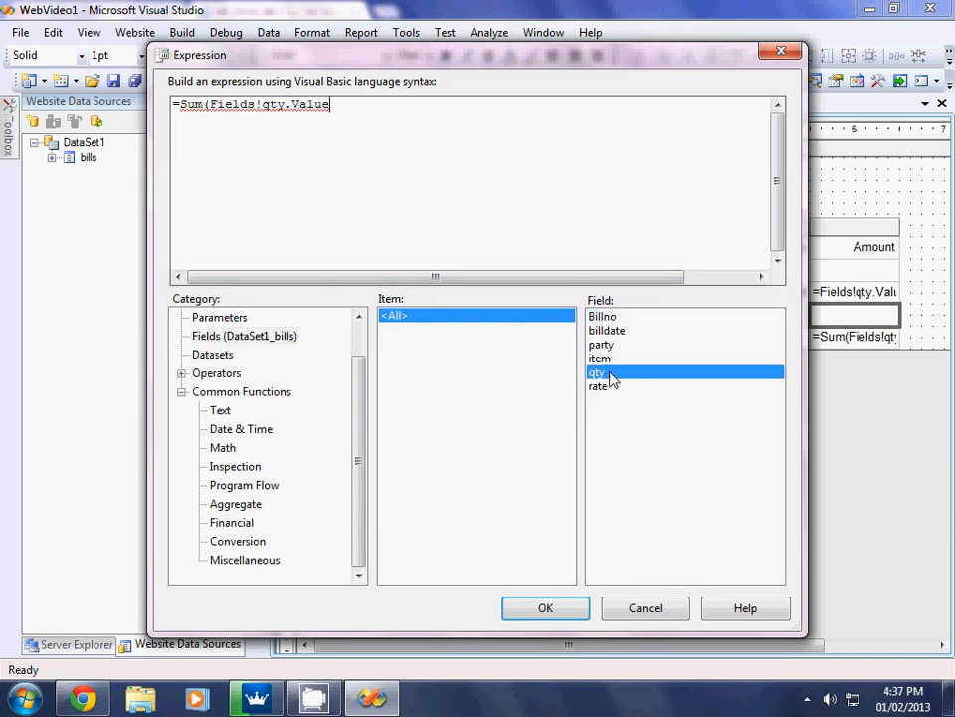
pyautogui.write('*')
pyautogui.doubleClick(614, 389)
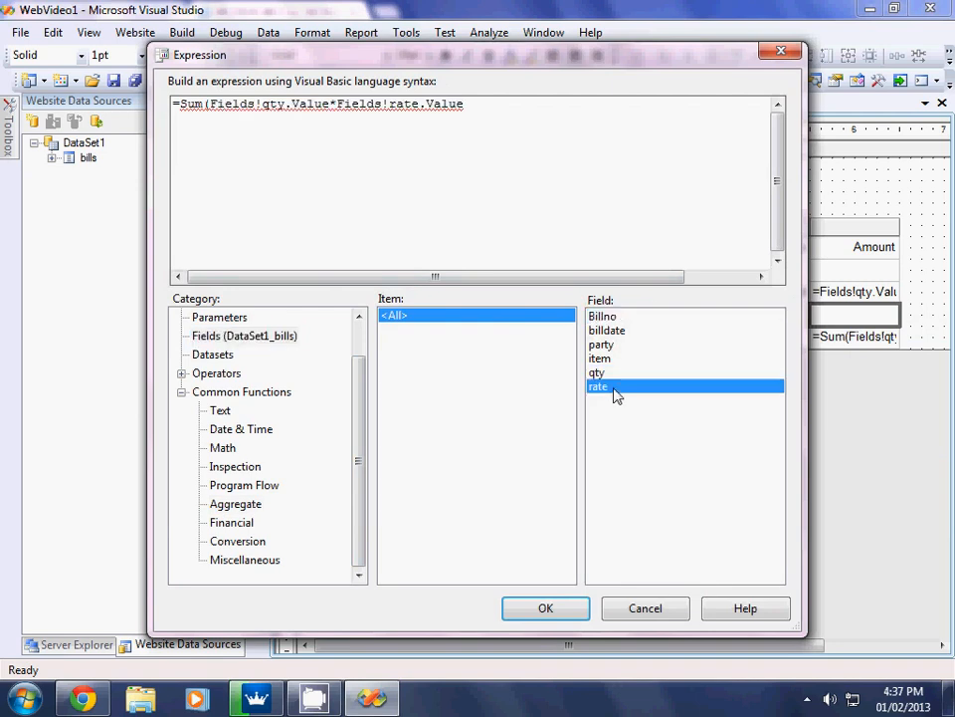
pyautogui.write(')')
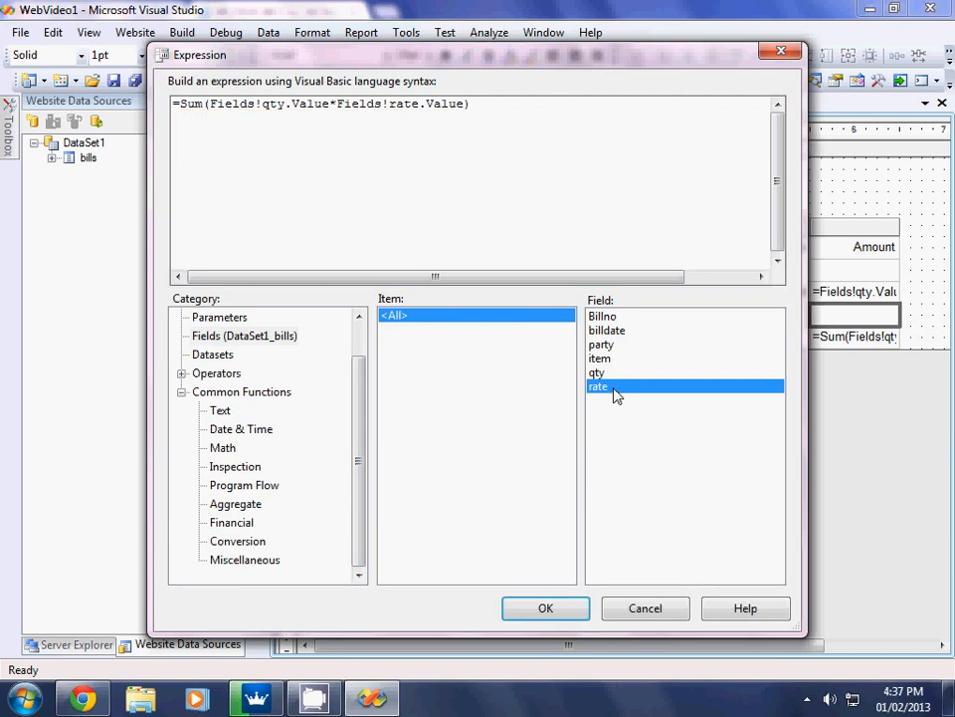
pyautogui.click(560, 610)
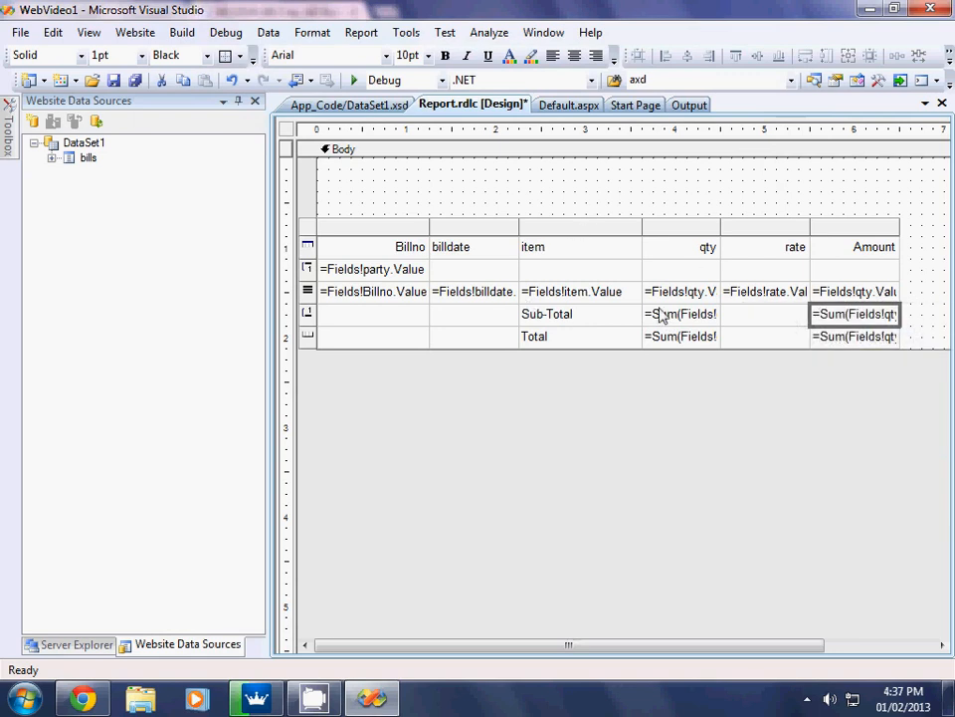
# Step: Close App_Code/DataSet1.xsd and bring up the Default.aspx page
pyautogui.click(376, 108)
pyautogui.rightClick(374, 80)
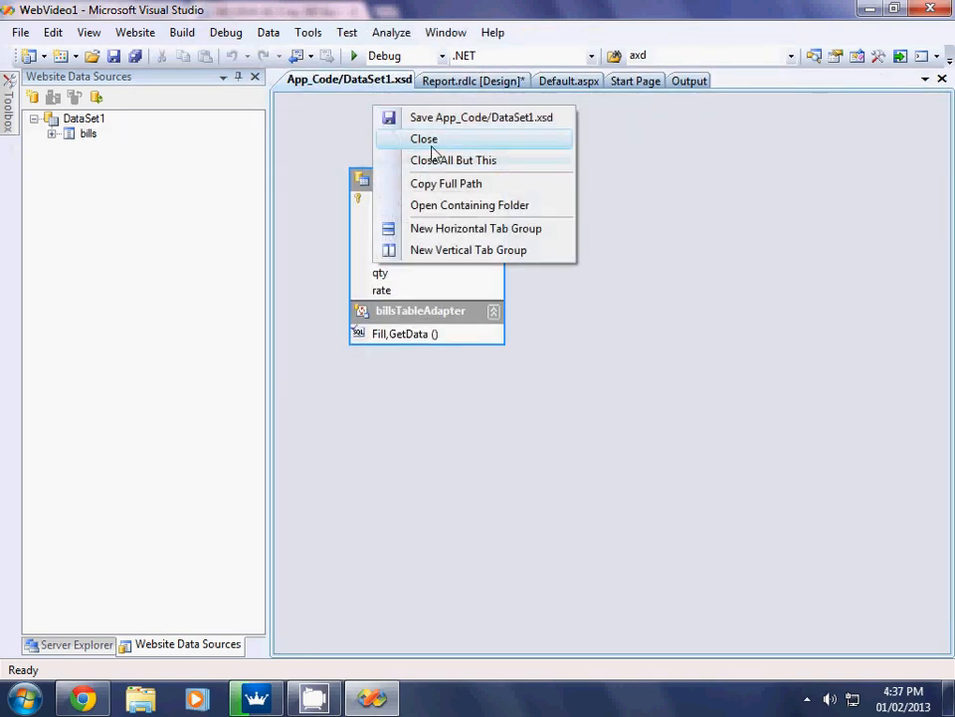
pyautogui.click(431, 146)
pyautogui.click(438, 105)
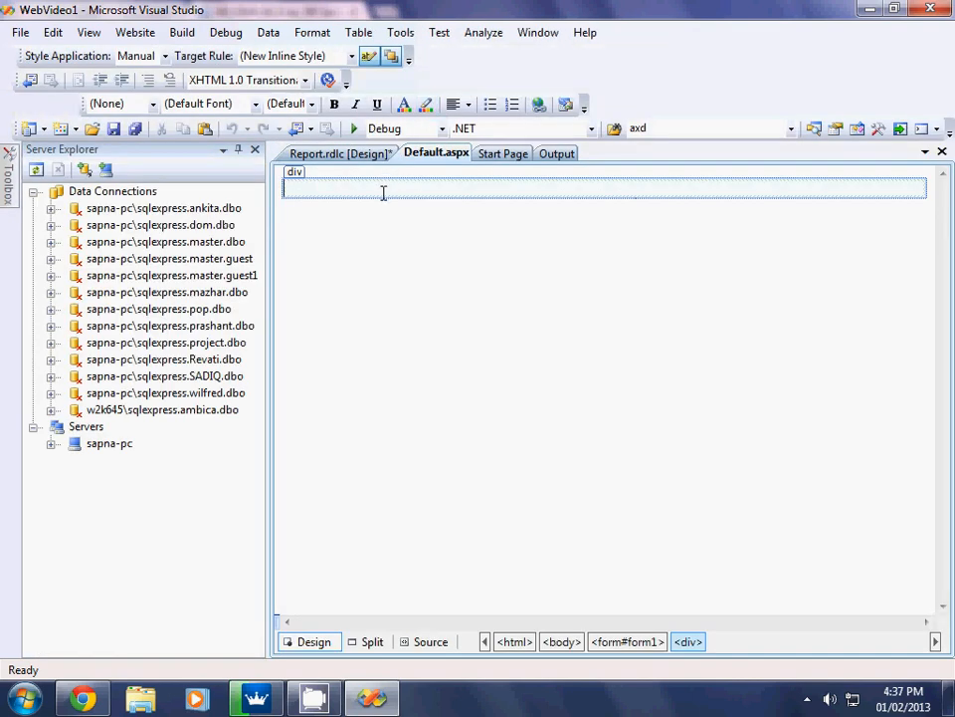
# Step: Add a MicrosoftReportViewer control from the Reporting controls to the div on Default.aspx
pyautogui.moveTo(6, 189)
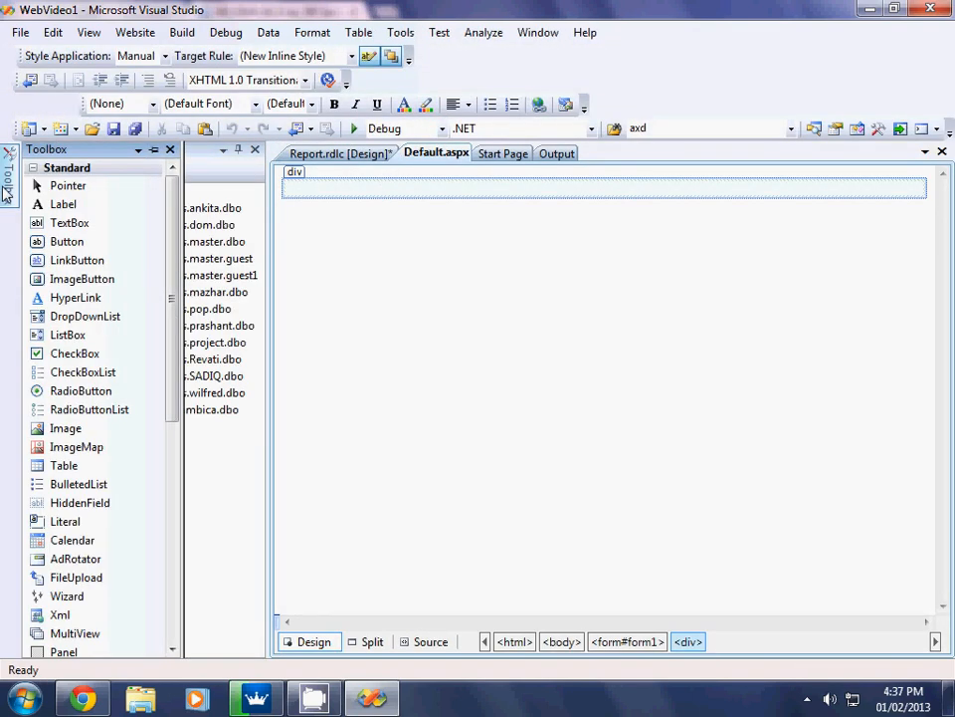
pyautogui.click(36, 170)
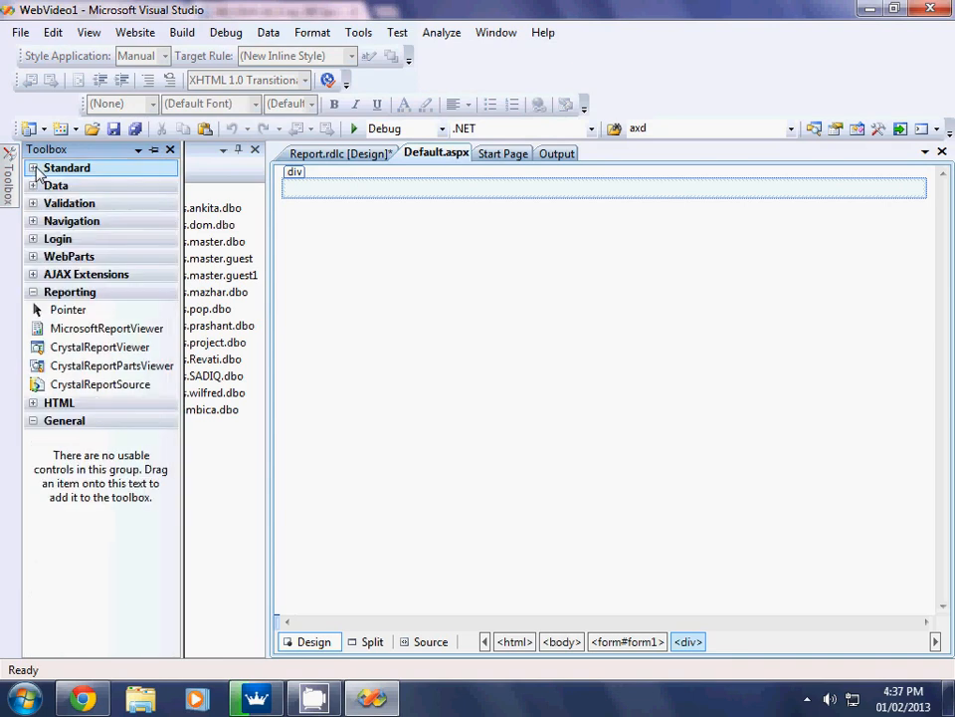
pyautogui.click(108, 332)
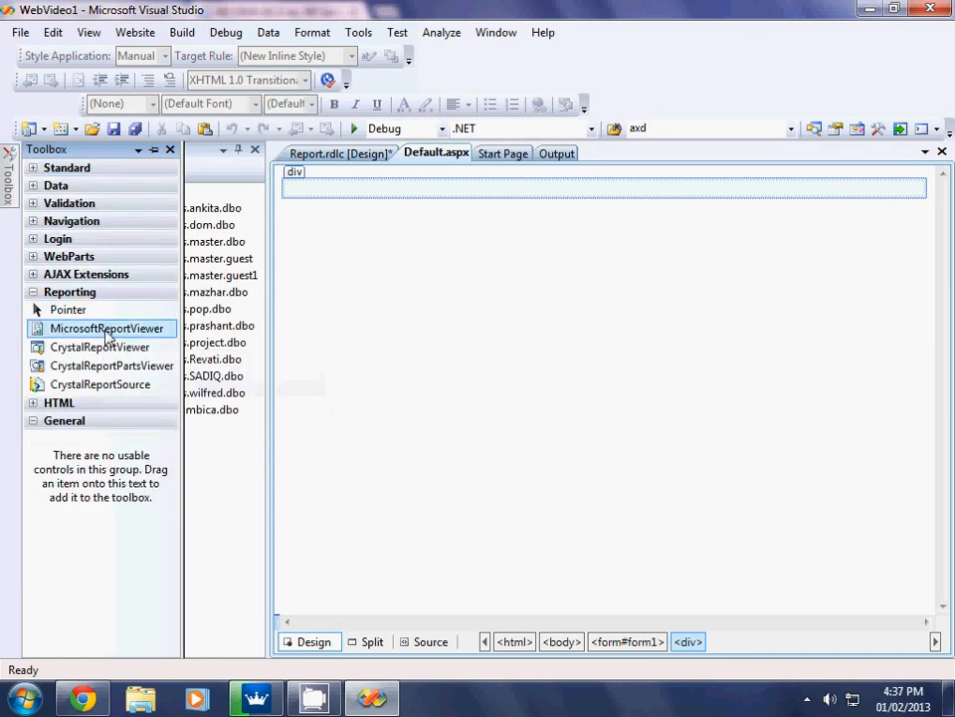
pyautogui.moveTo(106, 334); pyautogui.dragTo(395, 195)
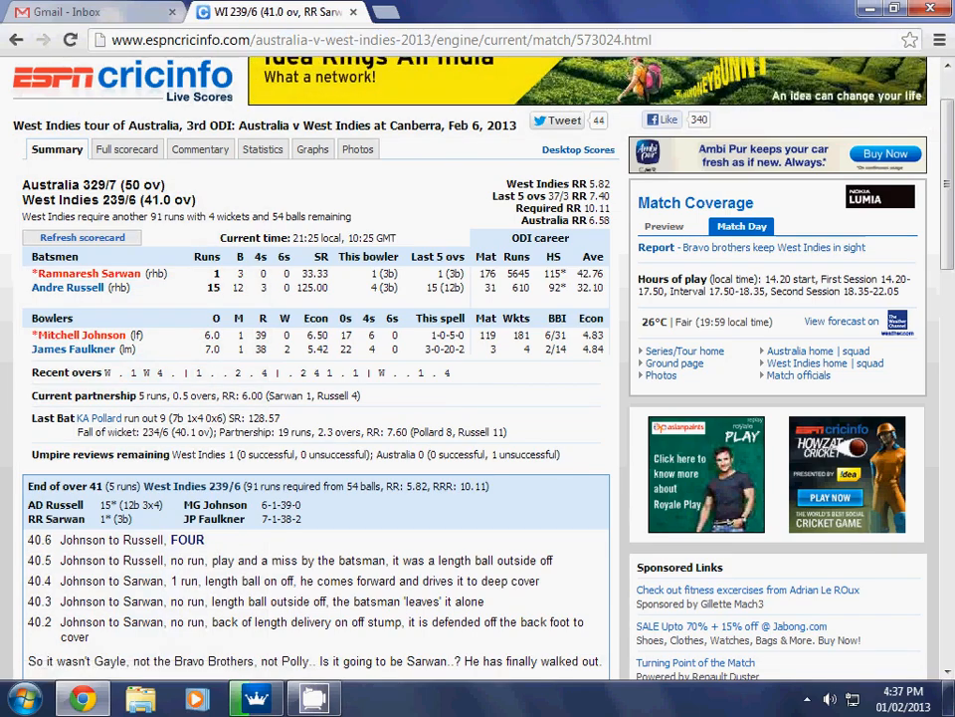
pyautogui.click(869, 9)
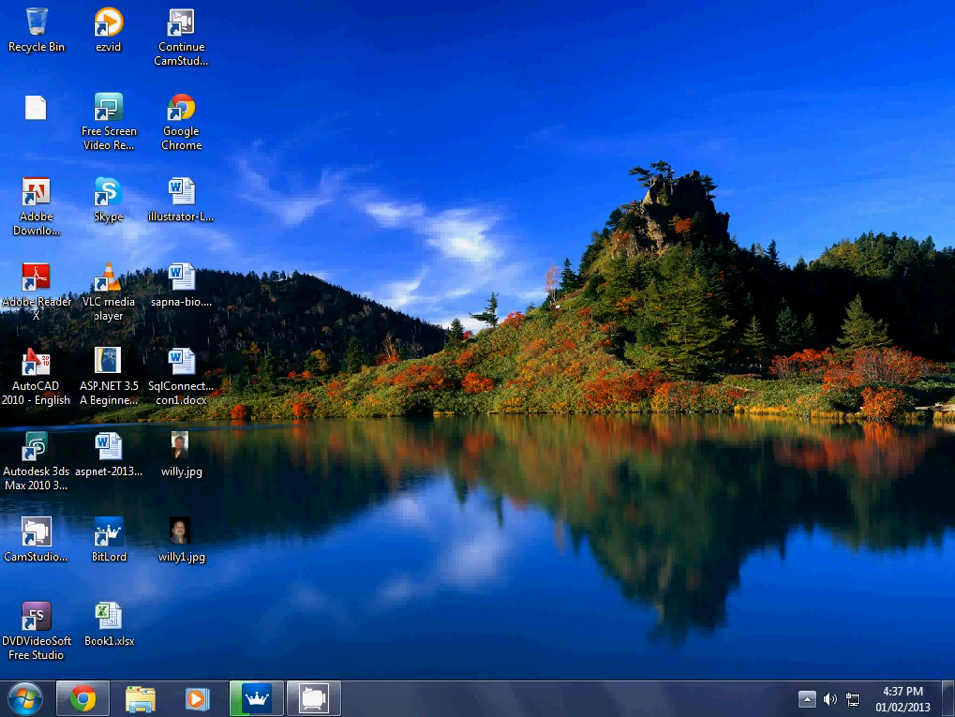